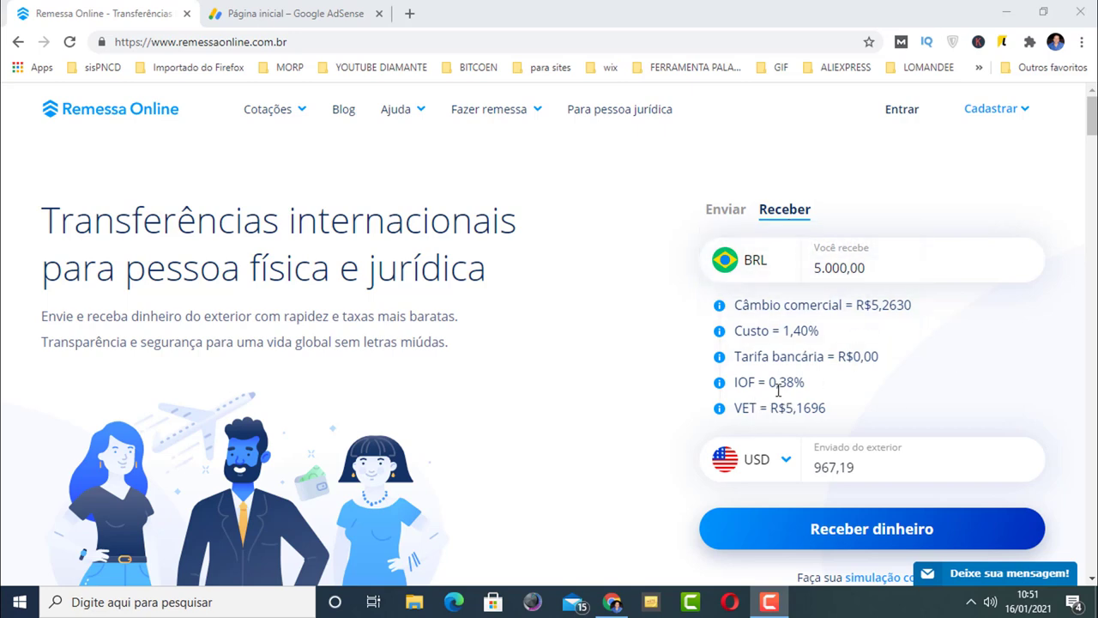
- Choose USD Dólar americano as the currency sent from abroad in the transfer simulator
scroll(778, 391, "down", 2)
left_click(784, 300)
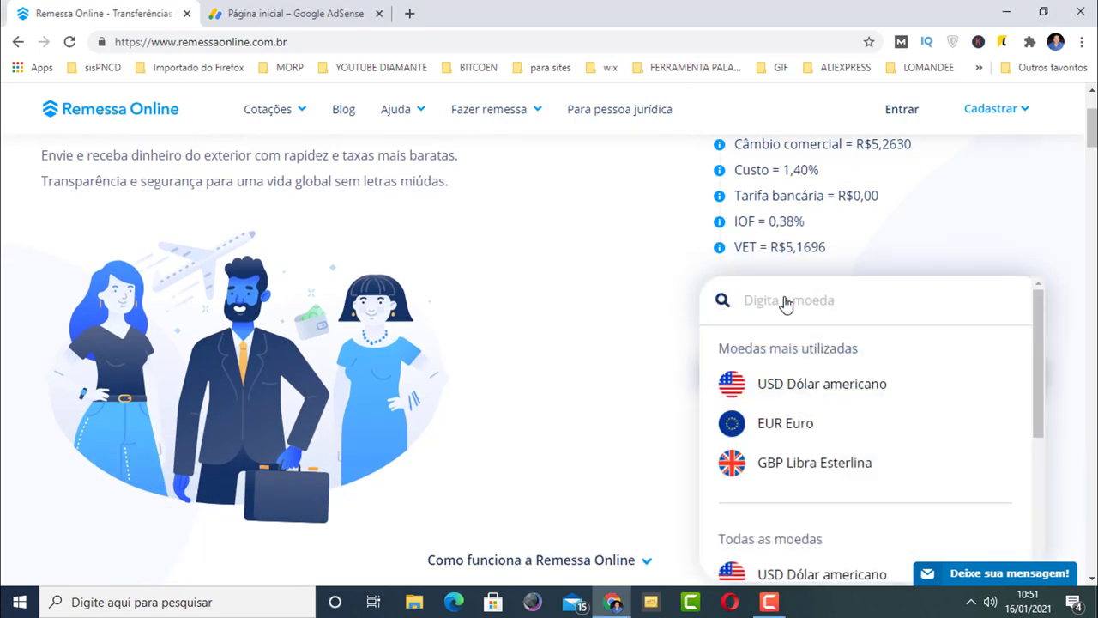
left_click(822, 392)
scroll(635, 393, "up", 2)
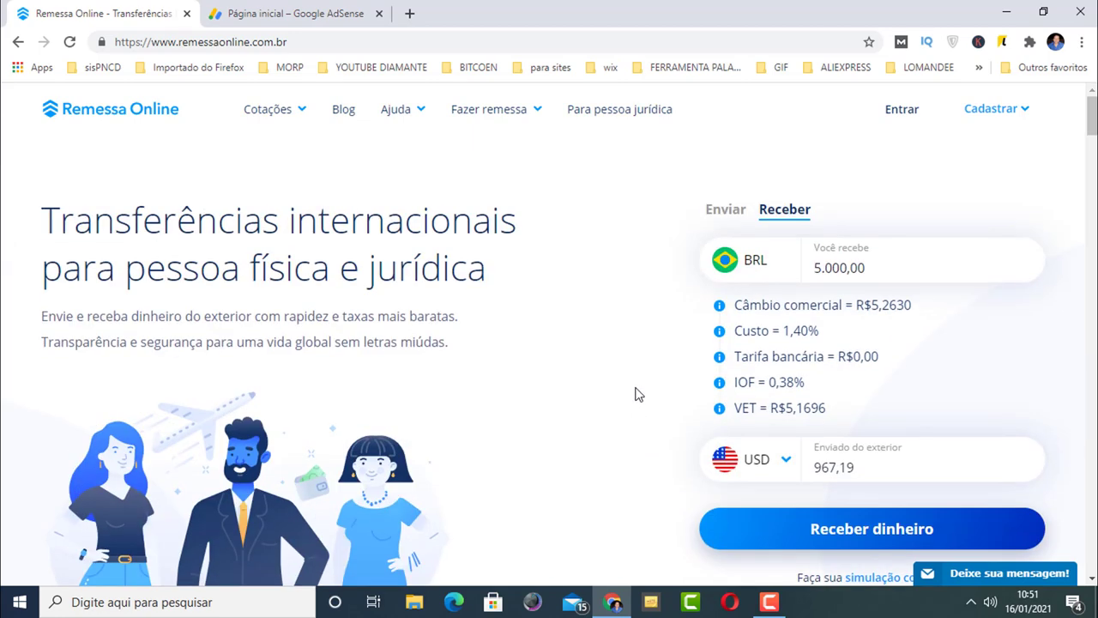
- Open the sign-up form for individuals (PF) and decline the site's notification request
mouse_move(973, 112)
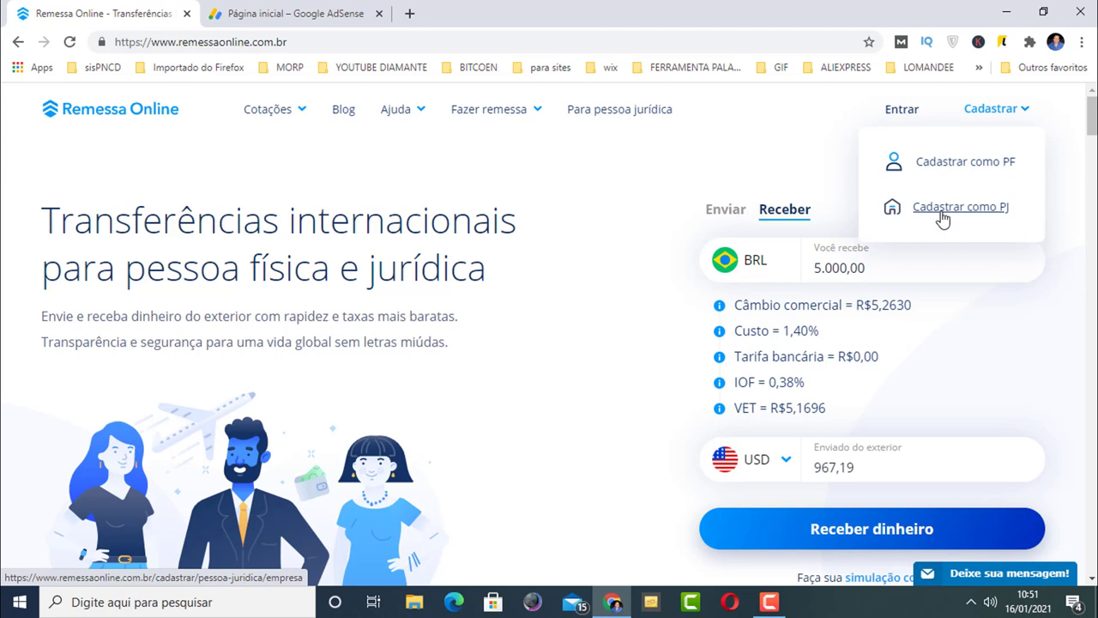
left_click(957, 167)
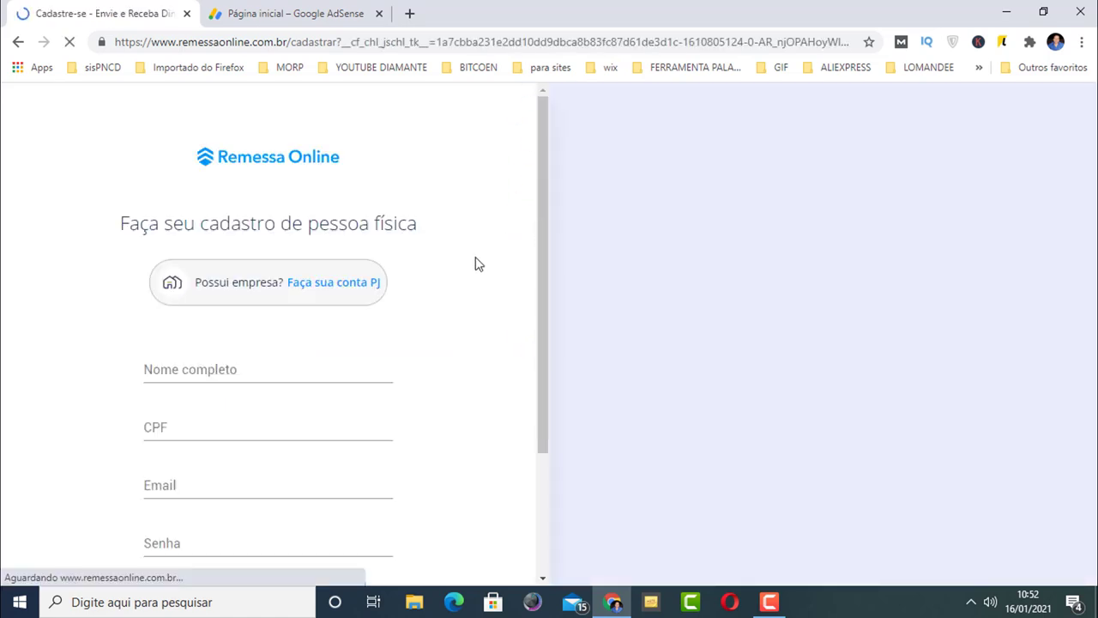
scroll(405, 331, "down", 2)
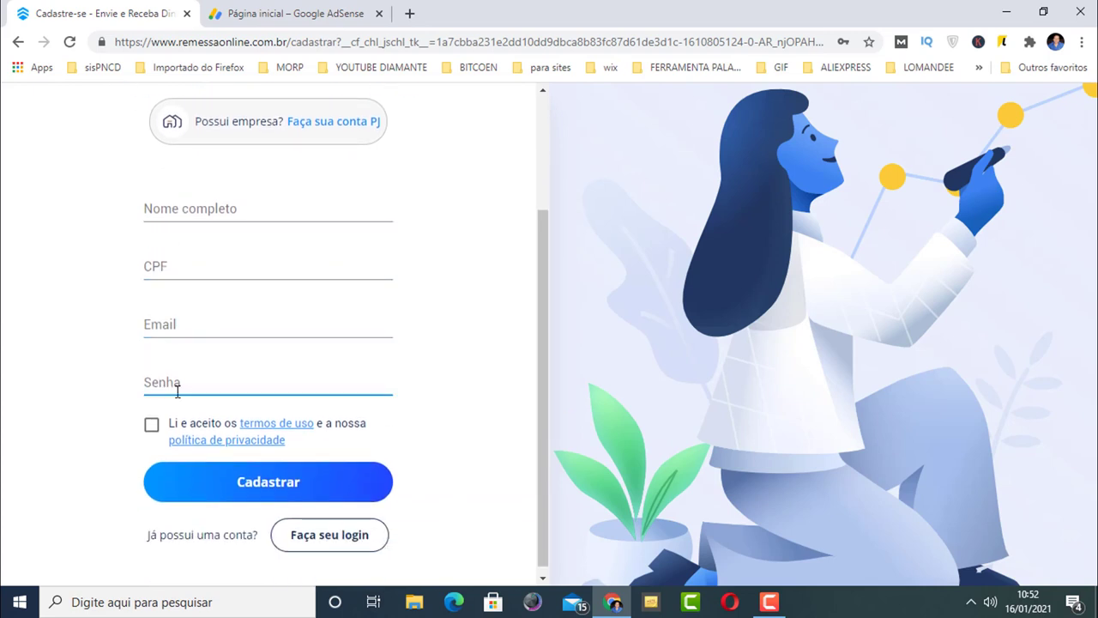
left_click(277, 314)
scroll(279, 314, "up", 1)
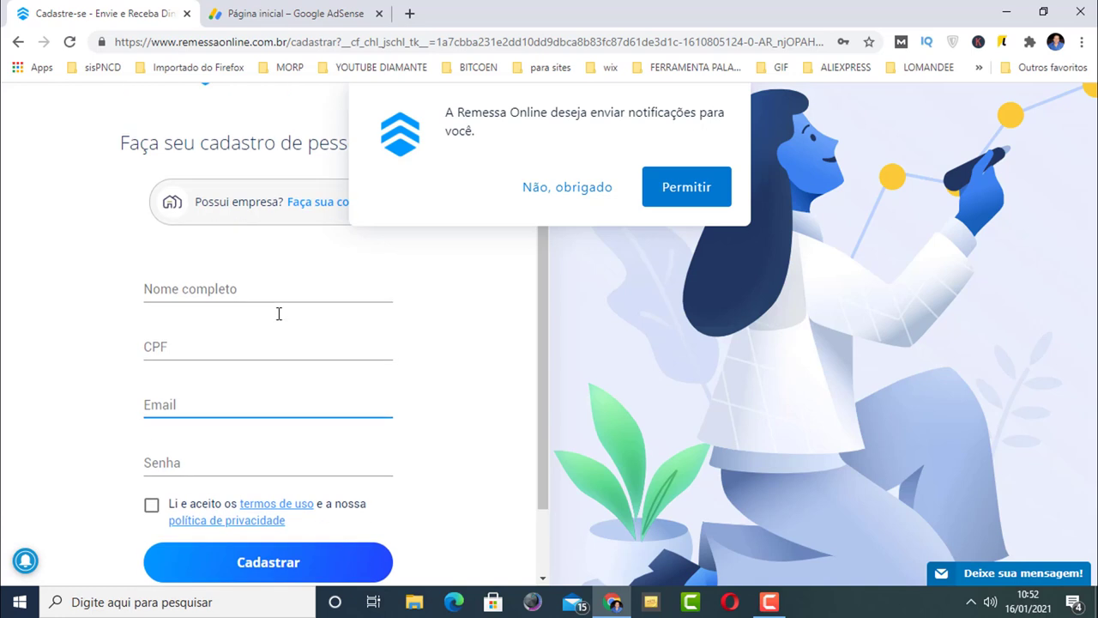
left_click(574, 189)
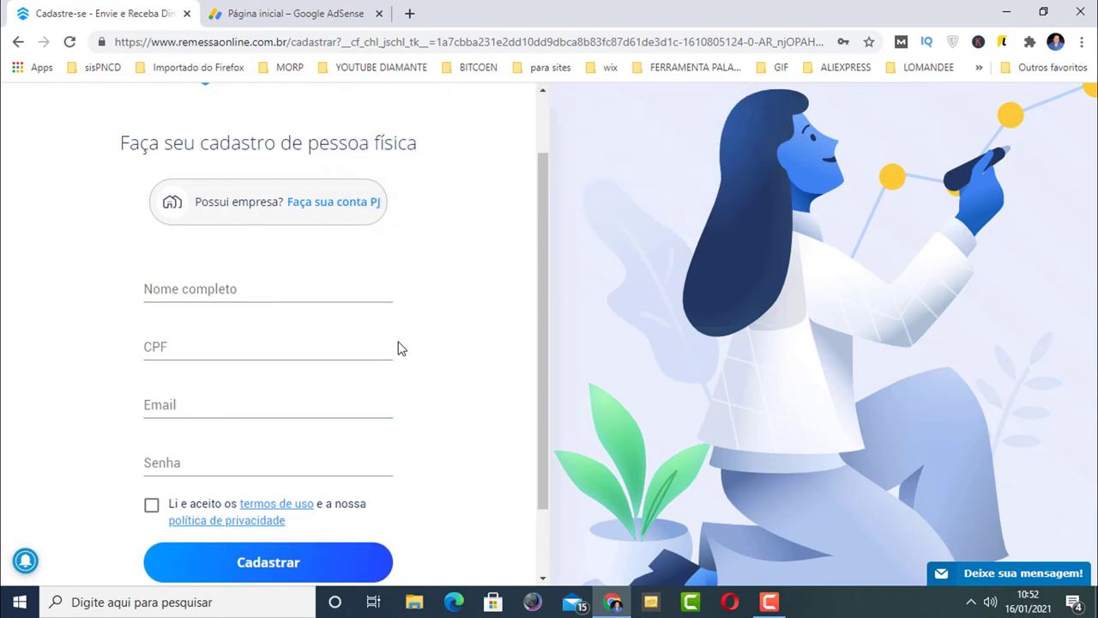
- Examine the individual sign-up form: full name, CPF, email and password fields, terms acceptance and the business account option
scroll(403, 349, "up", 1)
scroll(402, 350, "up", 1)
scroll(402, 350, "down", 2)
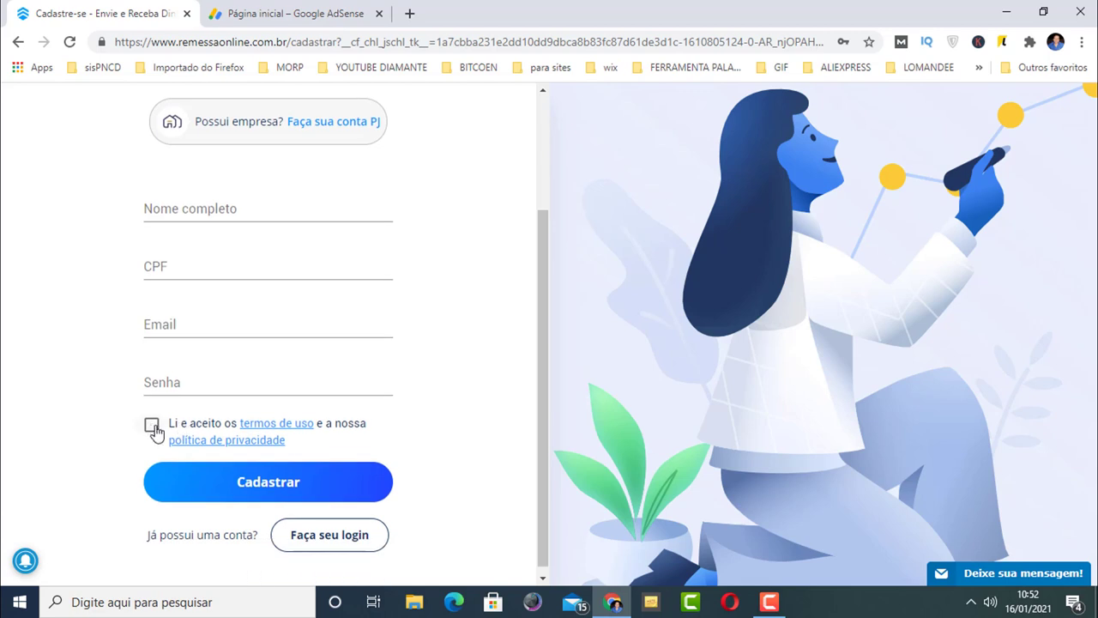
scroll(383, 435, "up", 1)
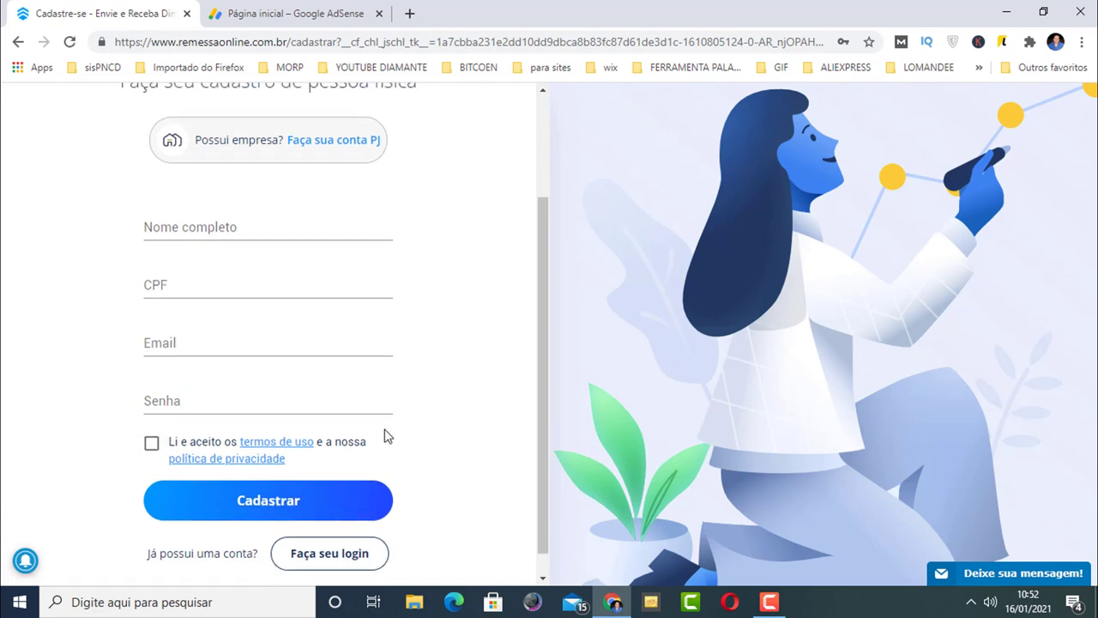
left_click(247, 351)
left_click(404, 388)
scroll(405, 388, "up", 1)
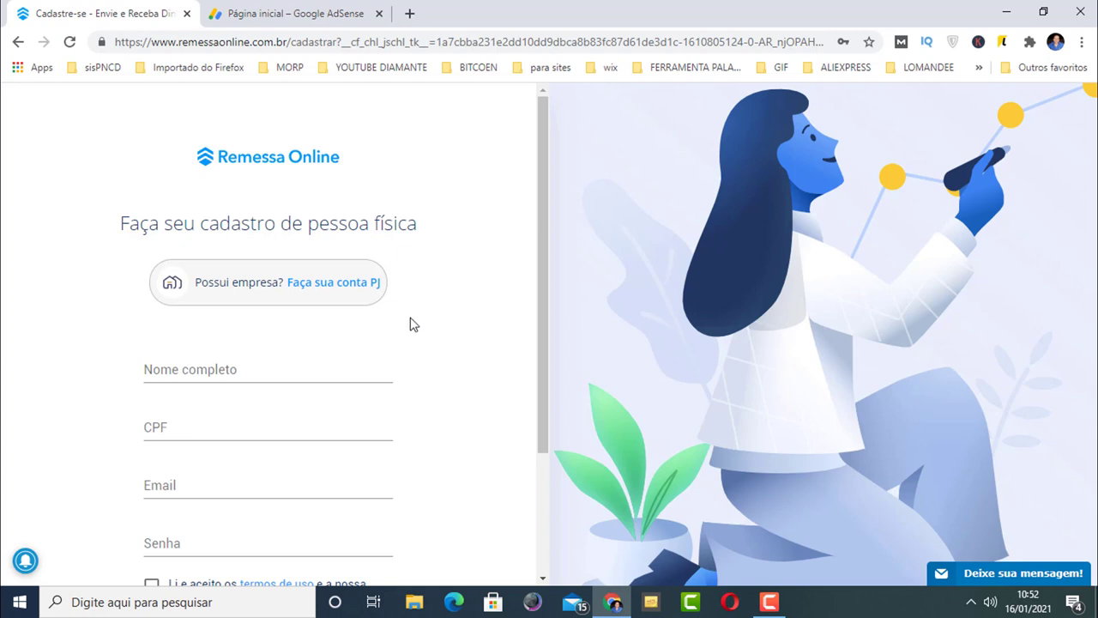
scroll(400, 326, "down", 1)
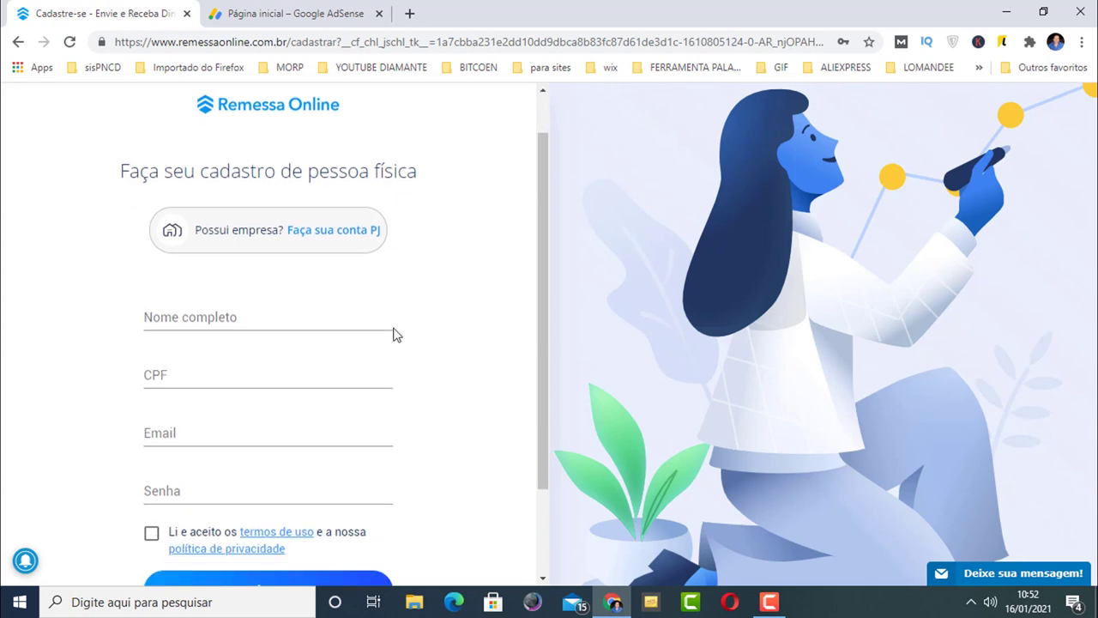
scroll(392, 333, "up", 1)
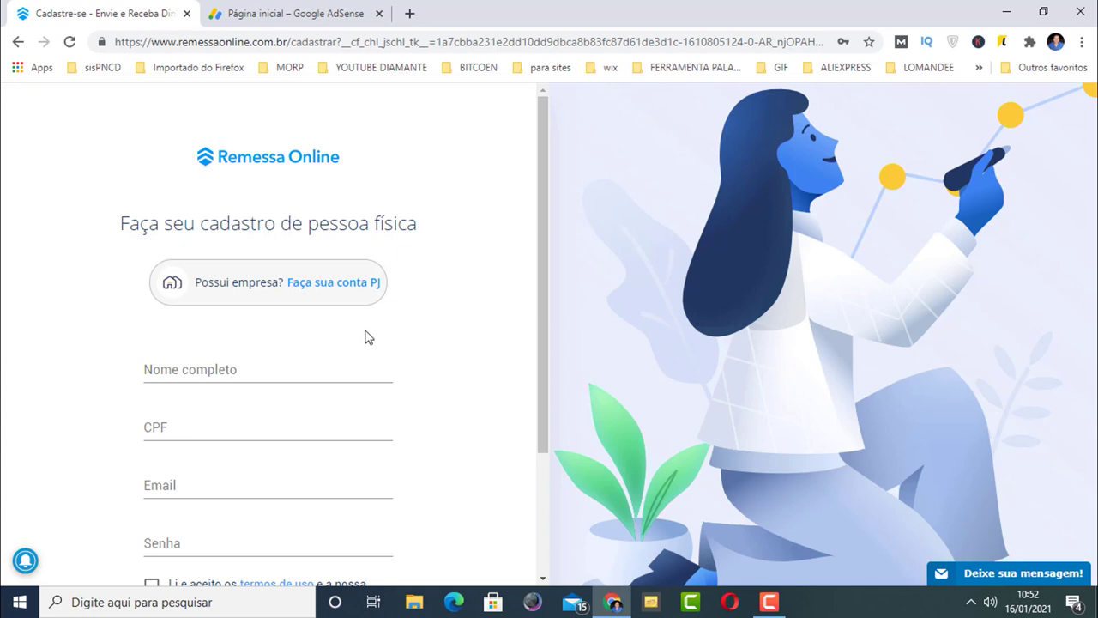
left_click(271, 381)
left_click(302, 361)
scroll(380, 360, "down", 2)
scroll(381, 355, "up", 2)
scroll(381, 340, "down", 2)
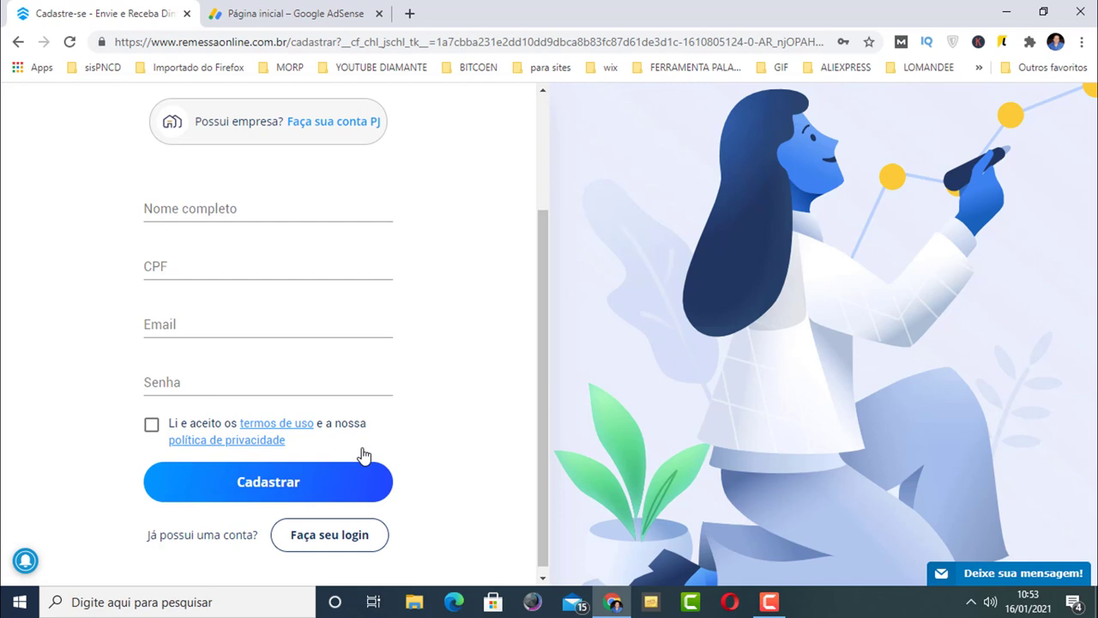
scroll(362, 455, "up", 2)
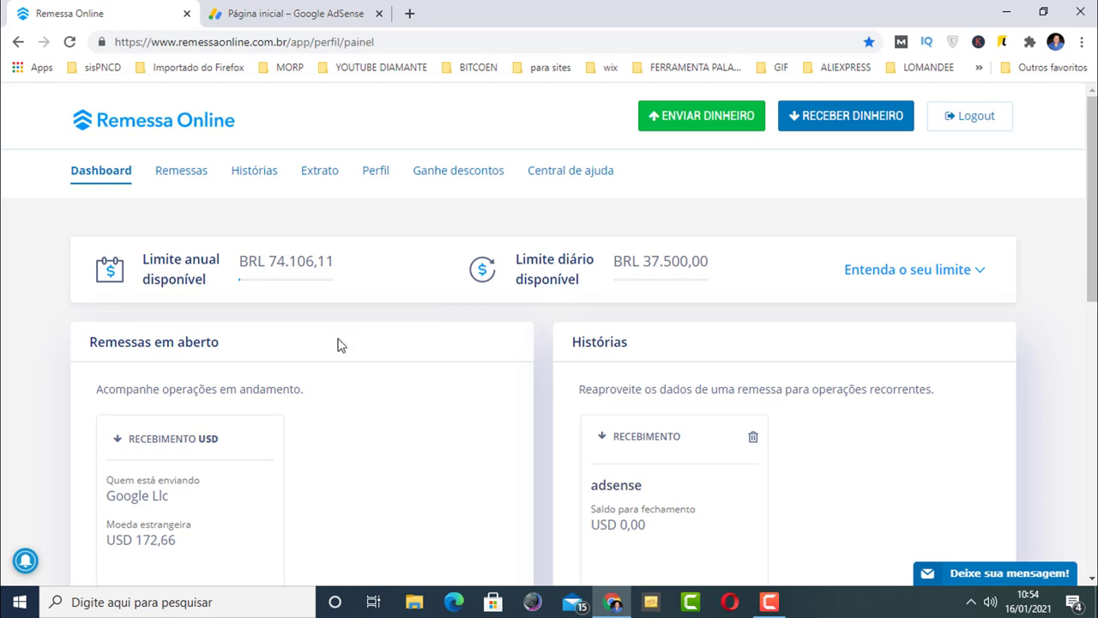
- Examine the dashboard's available limits, the open Google Llc remittance and its status, and the saved adsense history
scroll(337, 343, "down", 2)
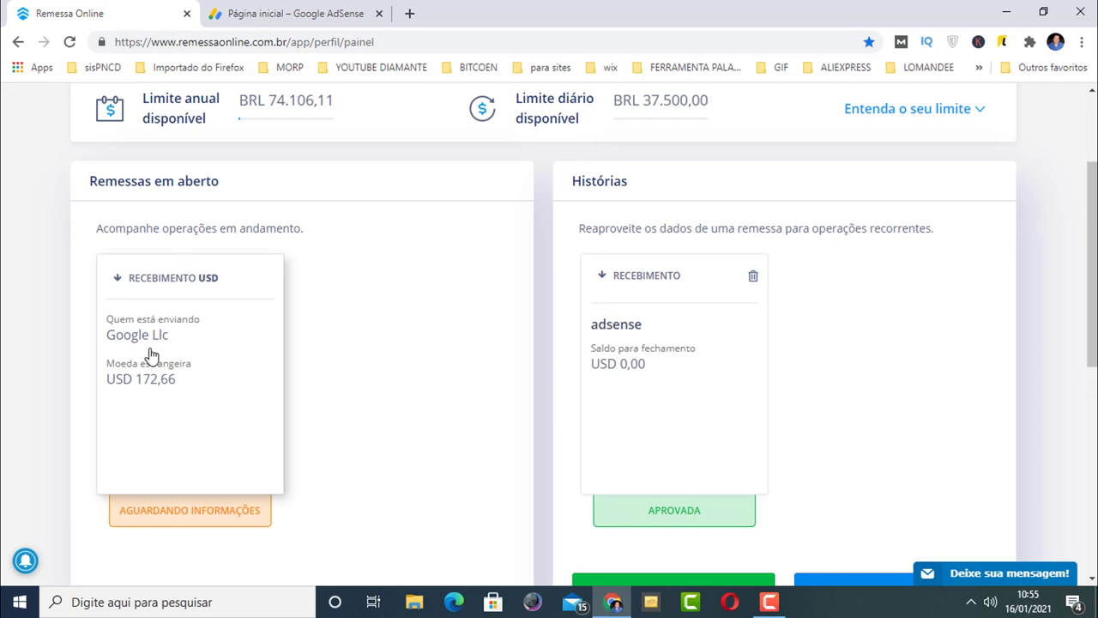
scroll(374, 336, "down", 1)
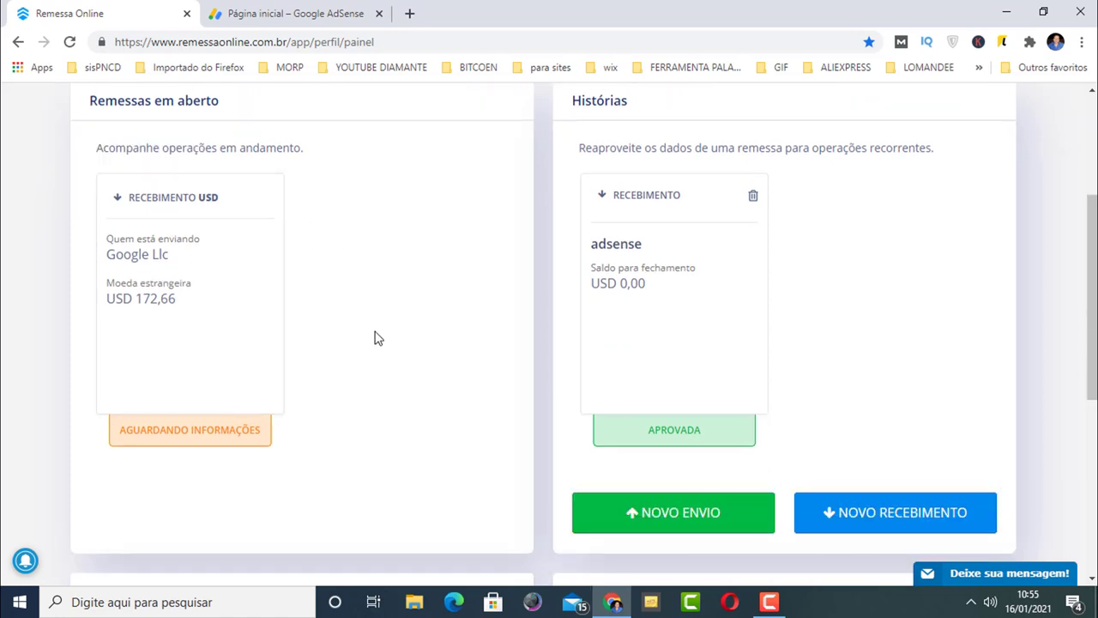
scroll(313, 369, "up", 1)
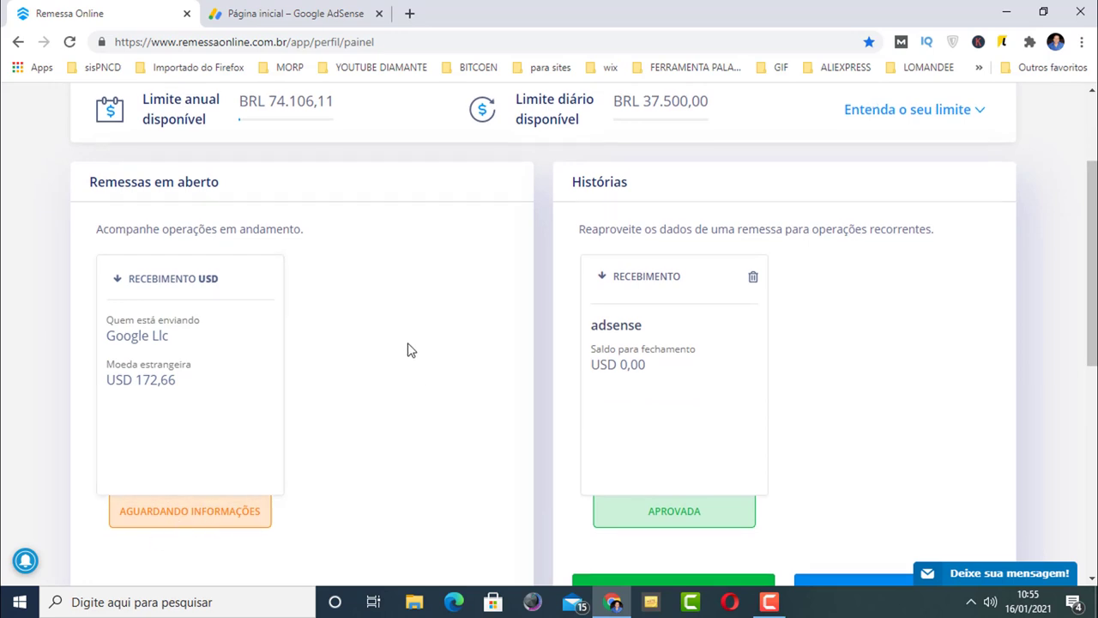
scroll(408, 349, "up", 1)
scroll(408, 349, "down", 1)
scroll(408, 349, "up", 1)
scroll(410, 349, "down", 1)
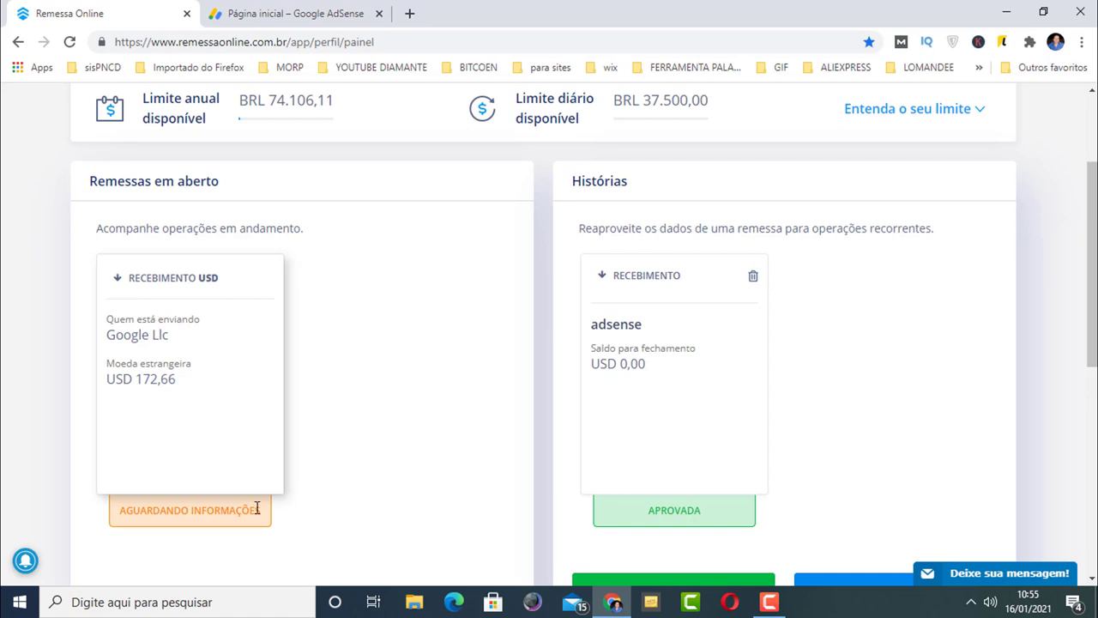
scroll(313, 419, "up", 2)
scroll(314, 417, "down", 2)
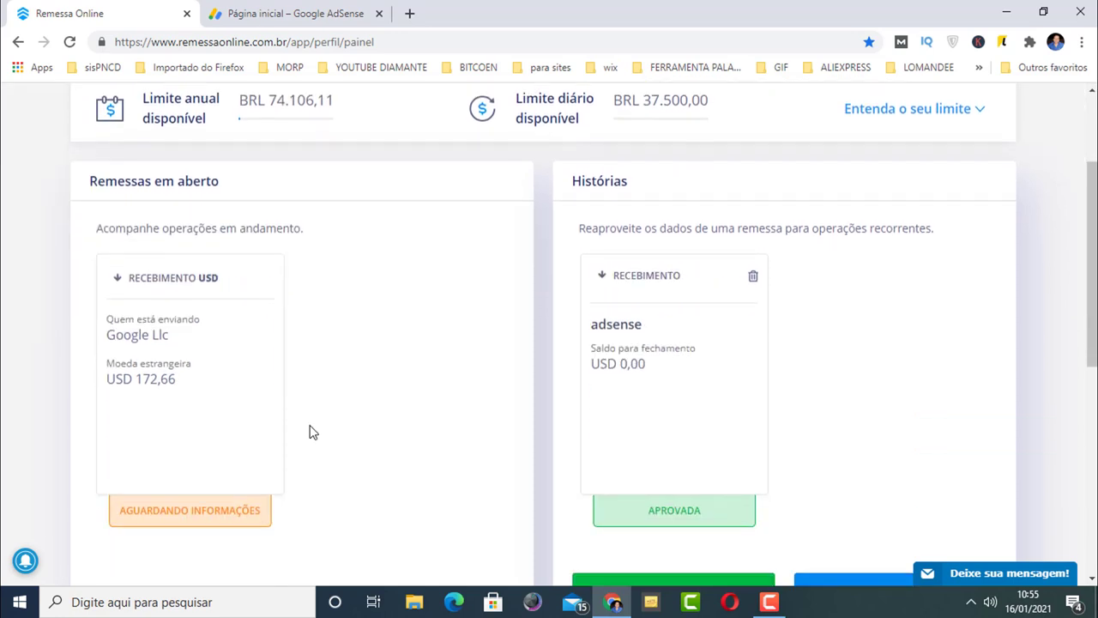
scroll(405, 417, "up", 1)
scroll(405, 417, "up", 2)
- Start a new receipt in Dólar Americano and highlight the beneficiary bank's SWIFT code in the account details
scroll(403, 417, "down", 3)
scroll(854, 345, "down", 2)
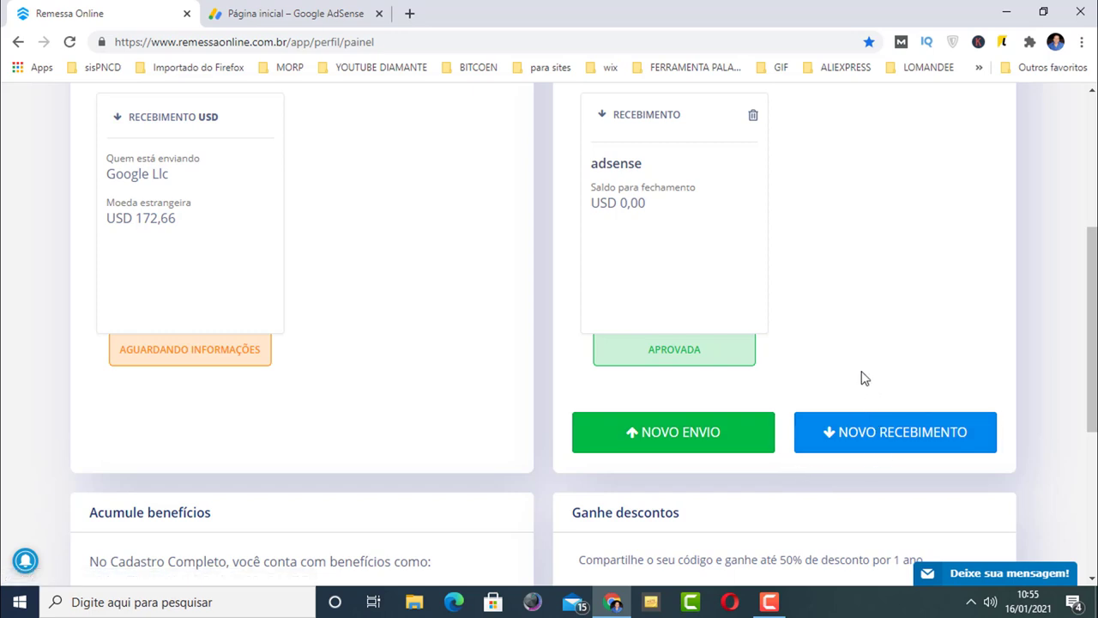
left_click(873, 437)
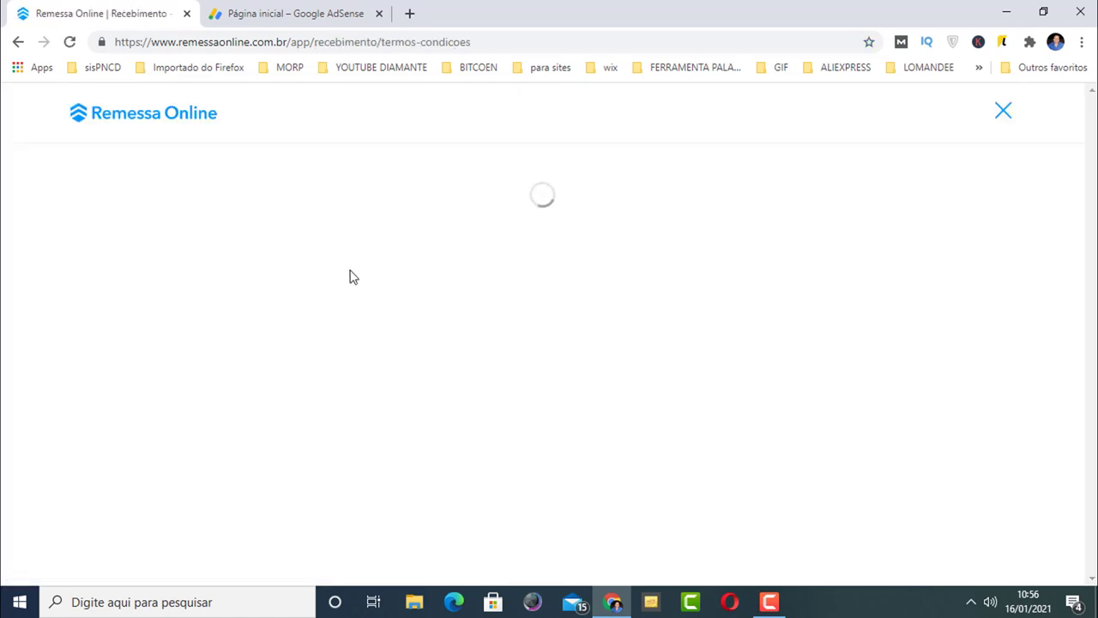
scroll(473, 252, "down", 1)
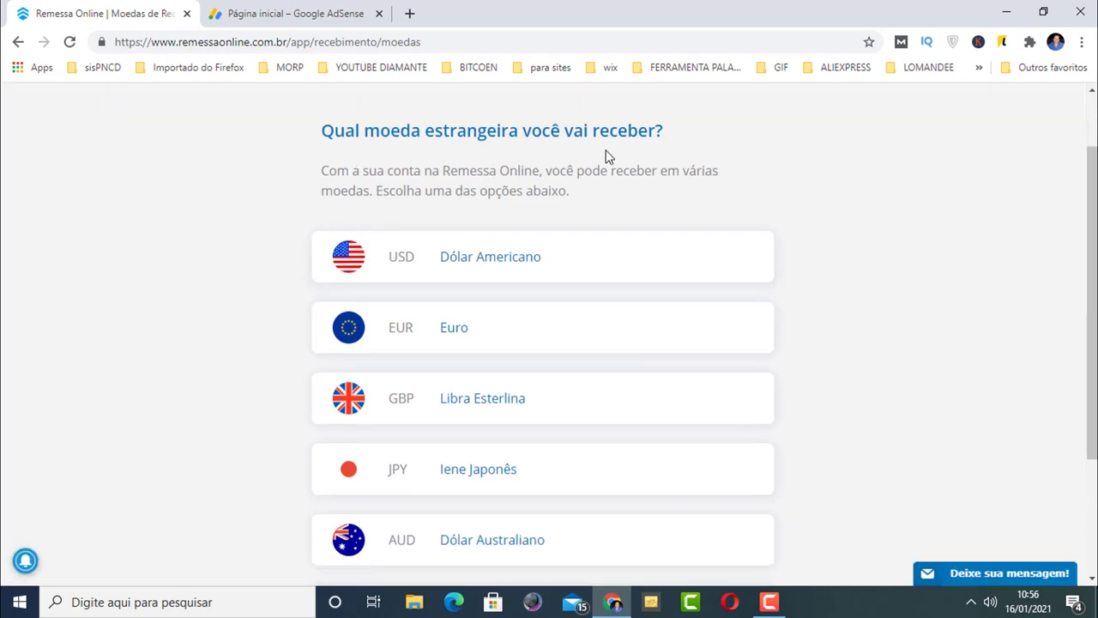
left_click(475, 268)
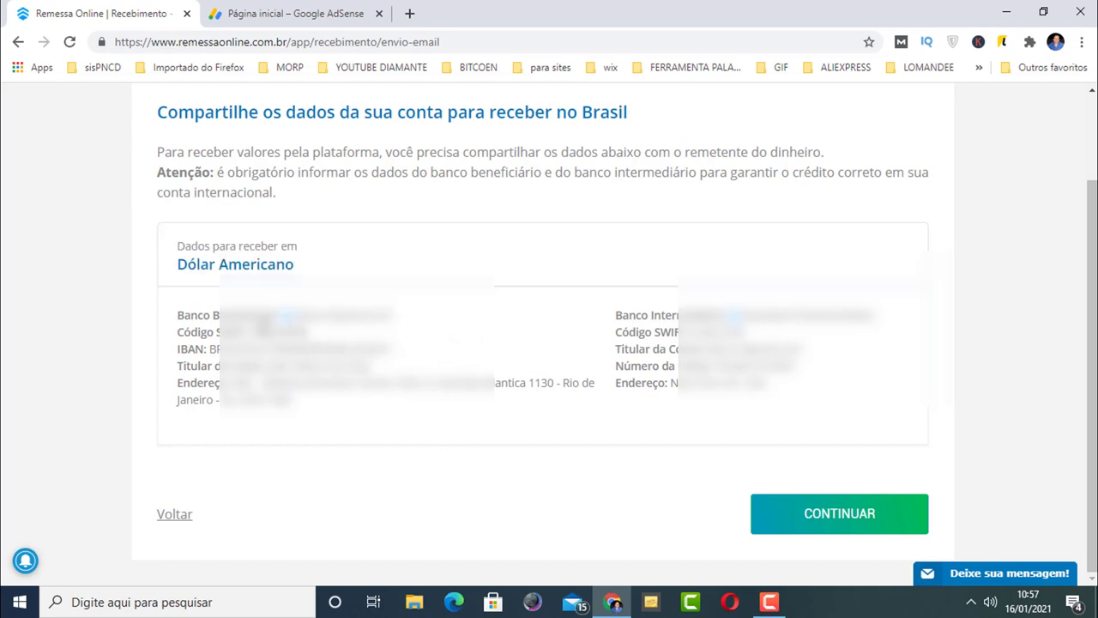
double_click(280, 331)
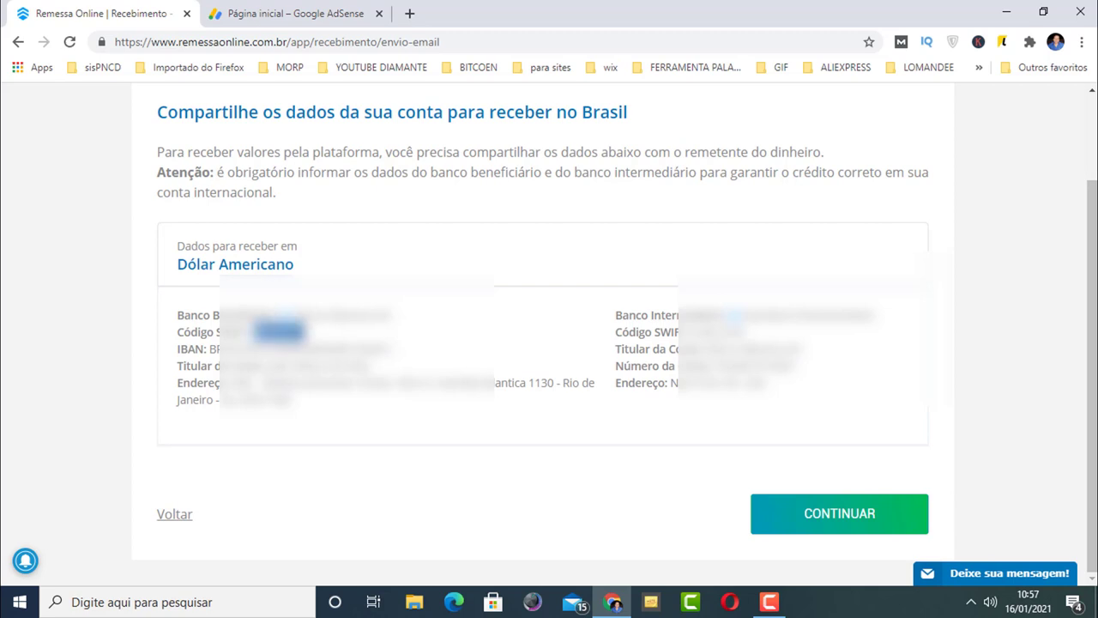
left_click(324, 336)
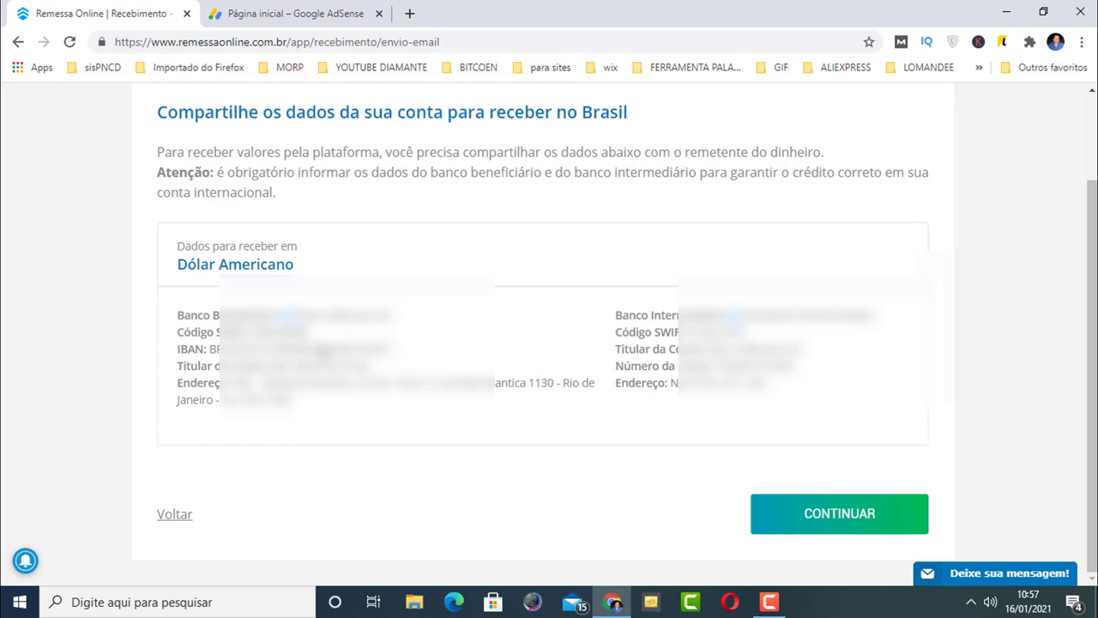
- Switch to Google AdSense and open the Pagamentos page to review the transactions and the current payment method
left_click(289, 20)
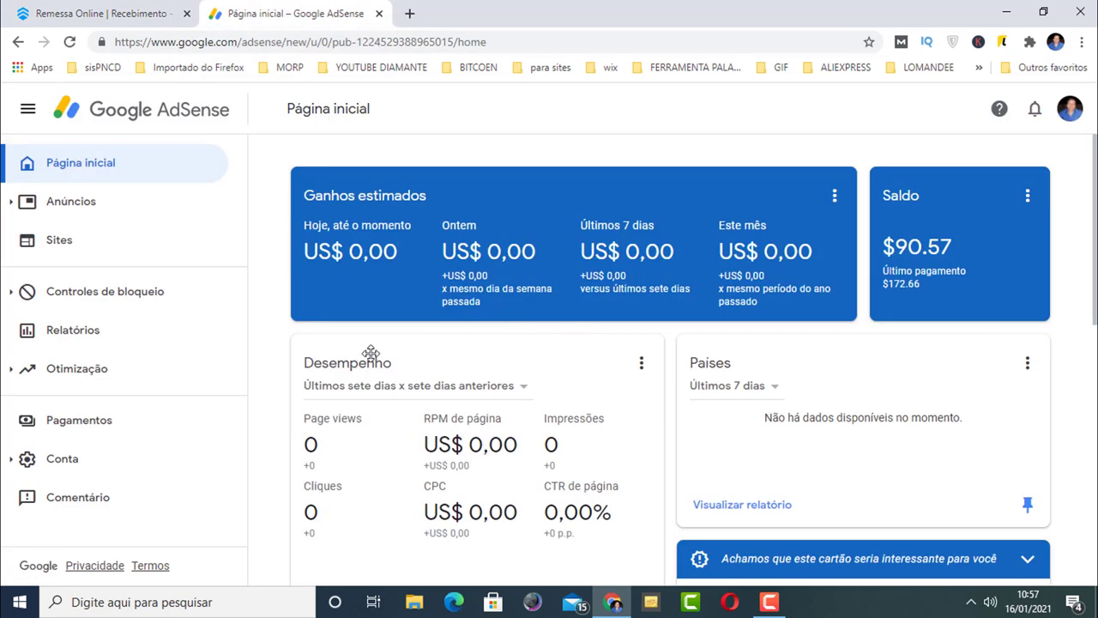
left_click(64, 428)
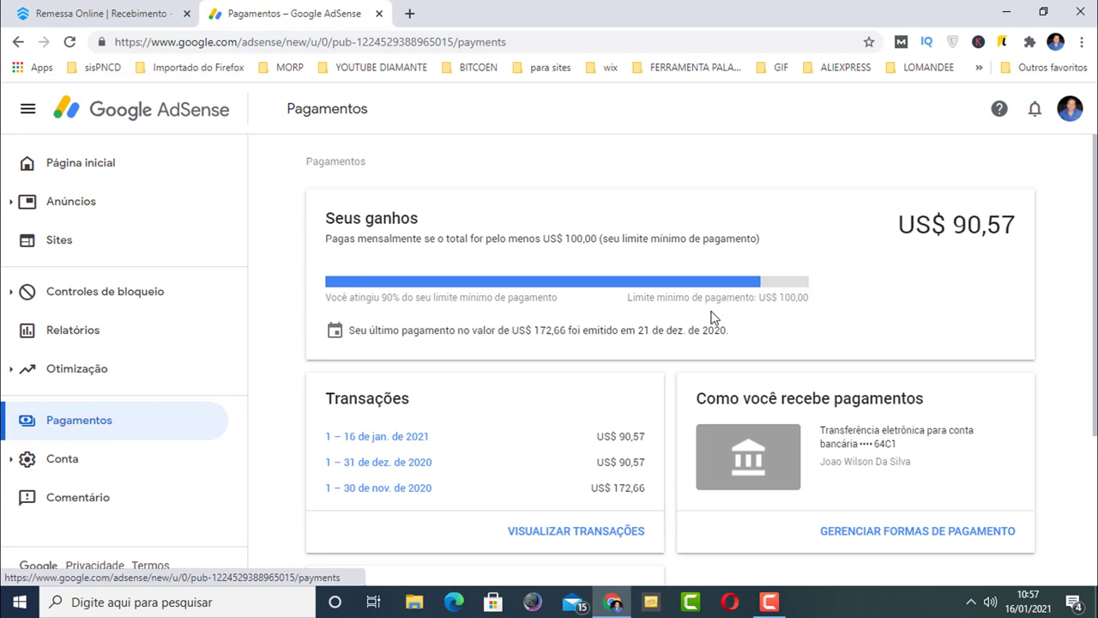
scroll(711, 314, "down", 2)
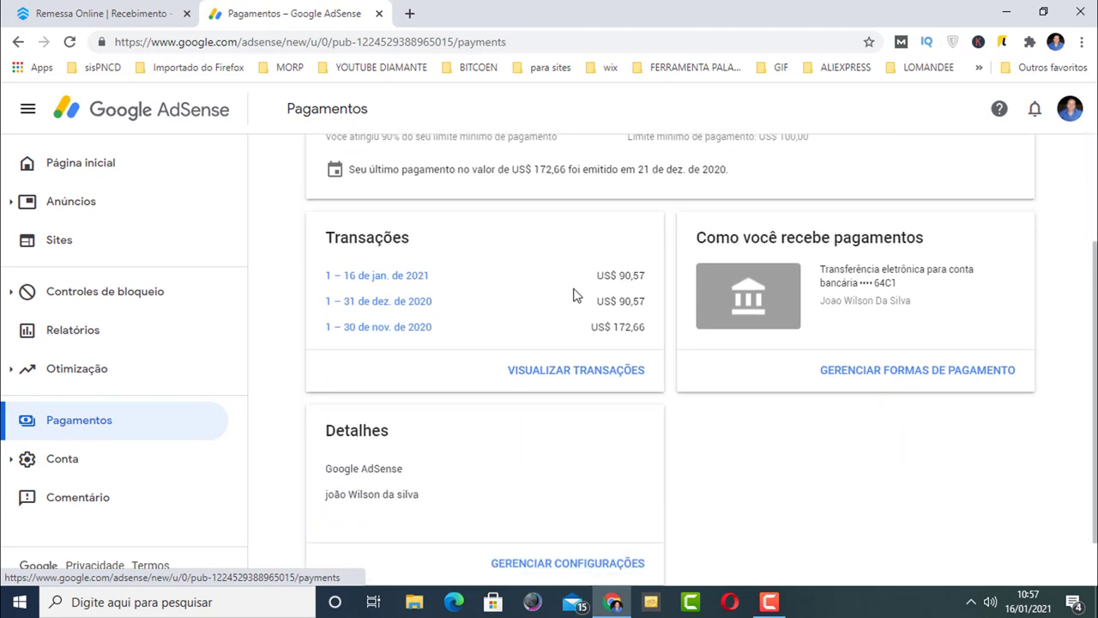
scroll(807, 363, "up", 1)
scroll(807, 364, "down", 1)
scroll(610, 343, "down", 1)
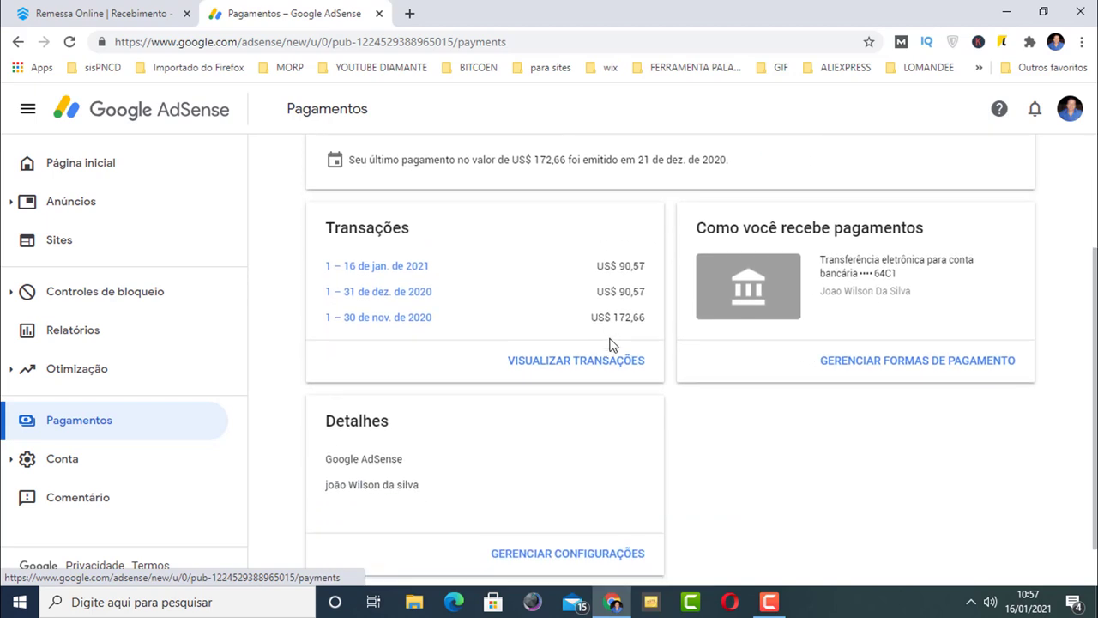
- Open the payment methods list and start adding a new wire transfer payment method
left_click(855, 309)
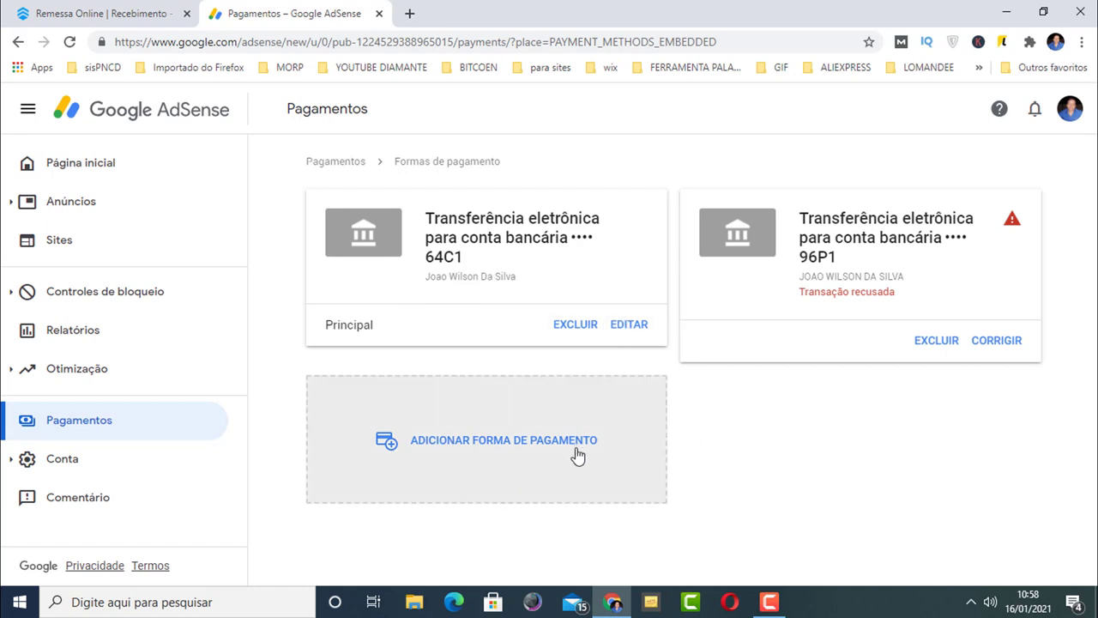
left_click(465, 455)
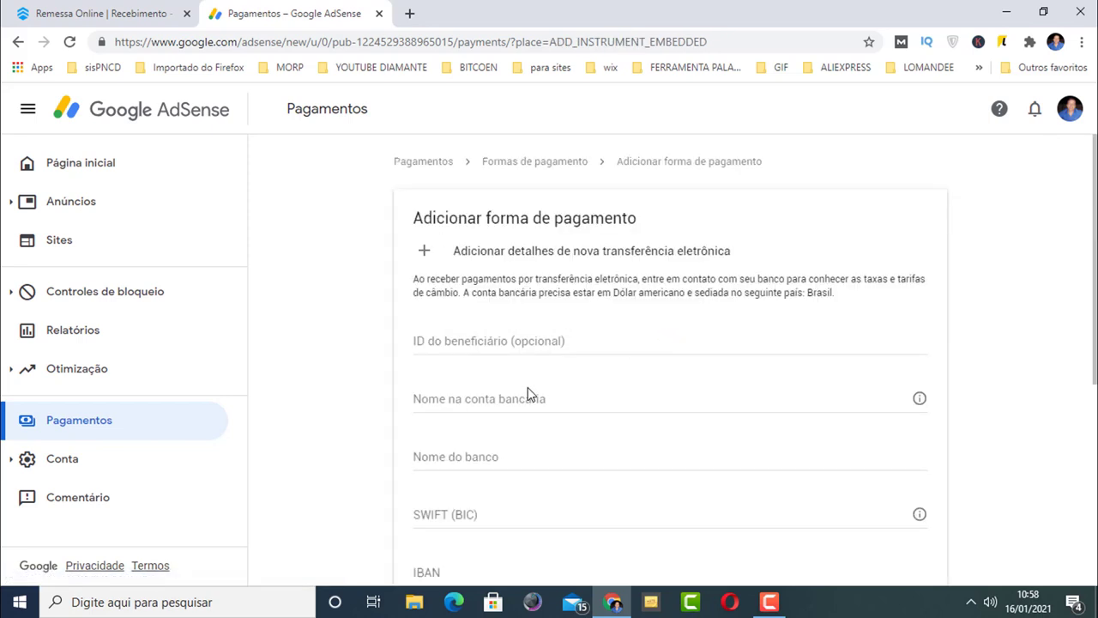
scroll(525, 397, "down", 1)
scroll(483, 402, "up", 1)
- Go through the wire transfer form's fields for beneficiary ID, bank account name, bank name, SWIFT (BIC), IBAN and IBAN confirmation
left_click(487, 346)
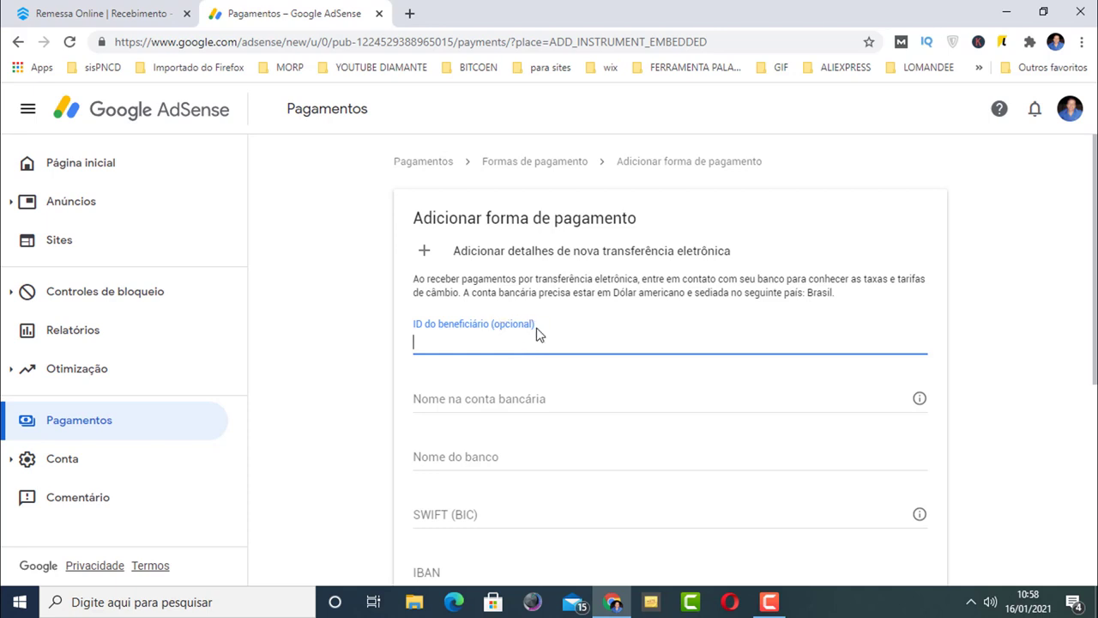
scroll(538, 331, "down", 1)
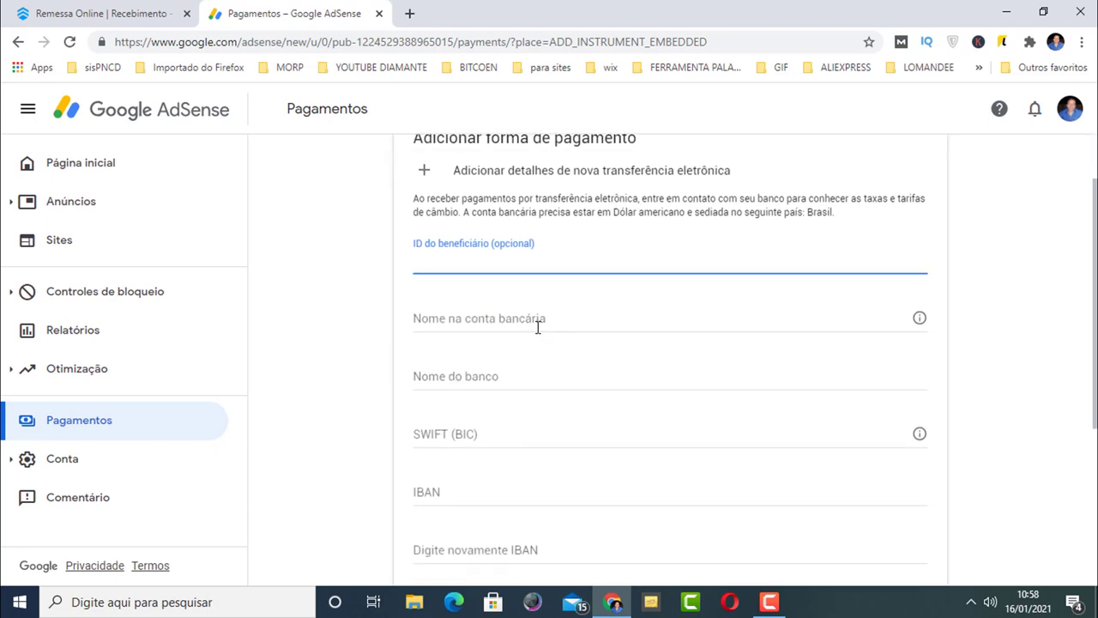
left_click(431, 320)
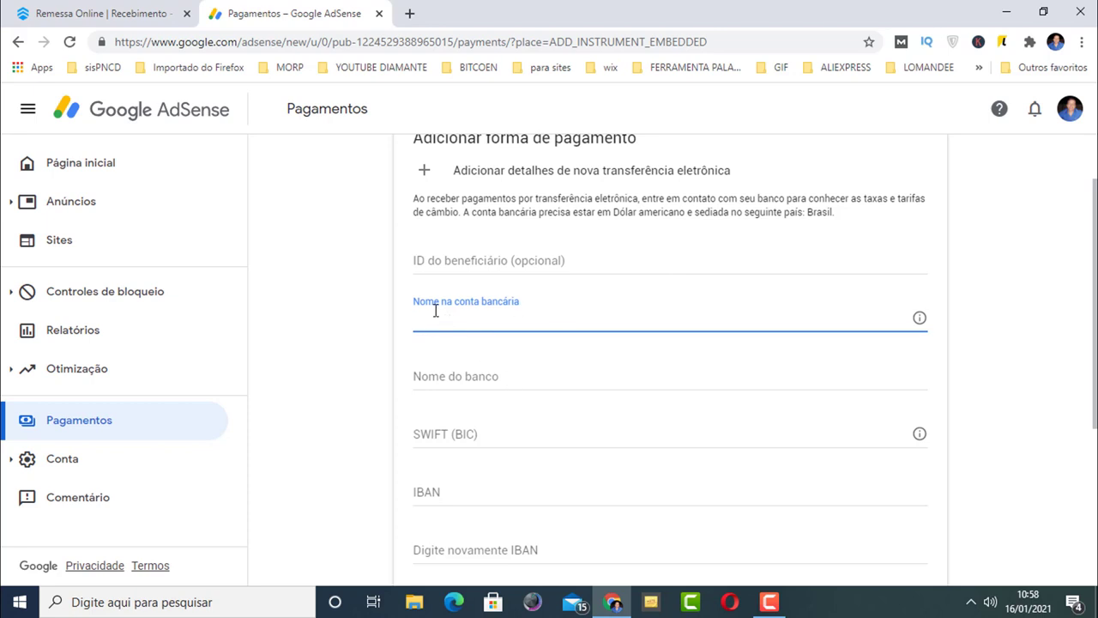
scroll(512, 358, "down", 1)
scroll(512, 358, "down", 1)
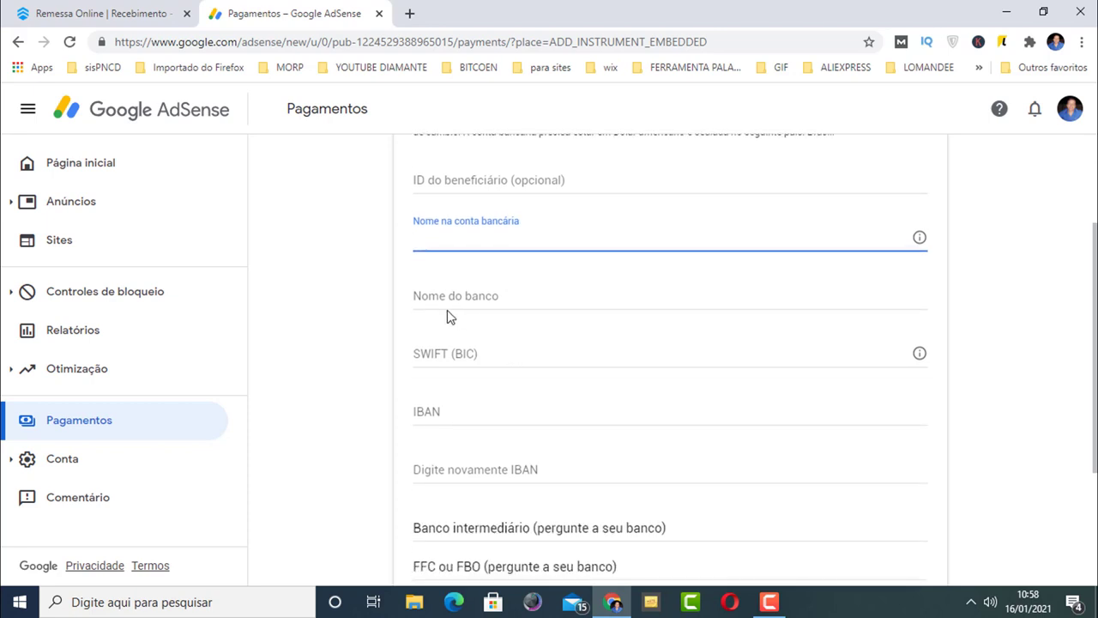
left_click(434, 295)
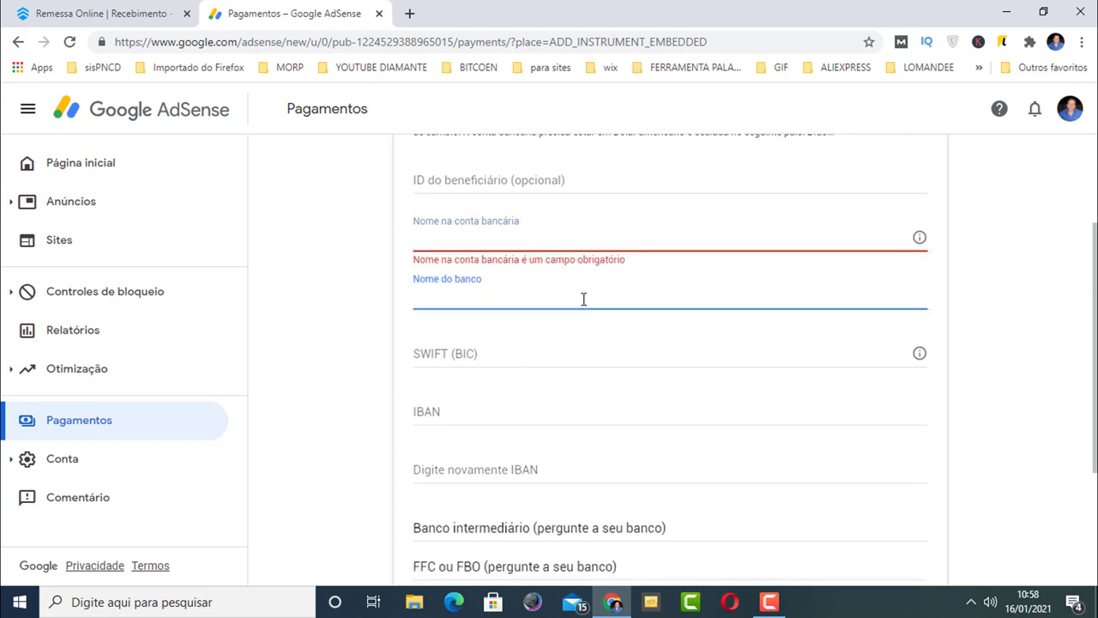
left_click(453, 352)
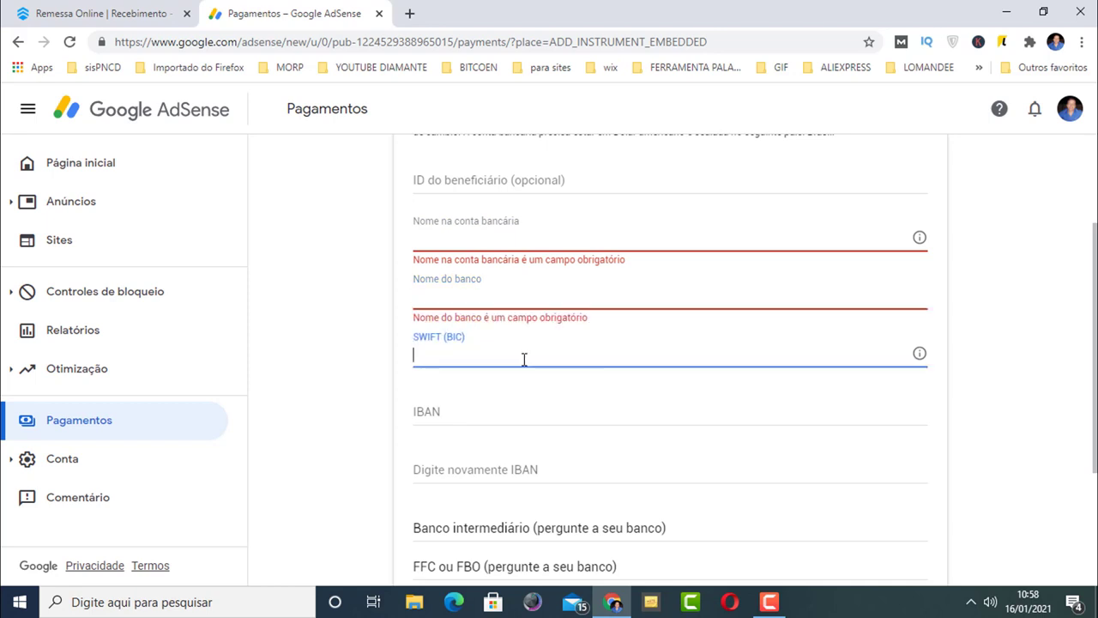
scroll(468, 386, "down", 1)
left_click(443, 335)
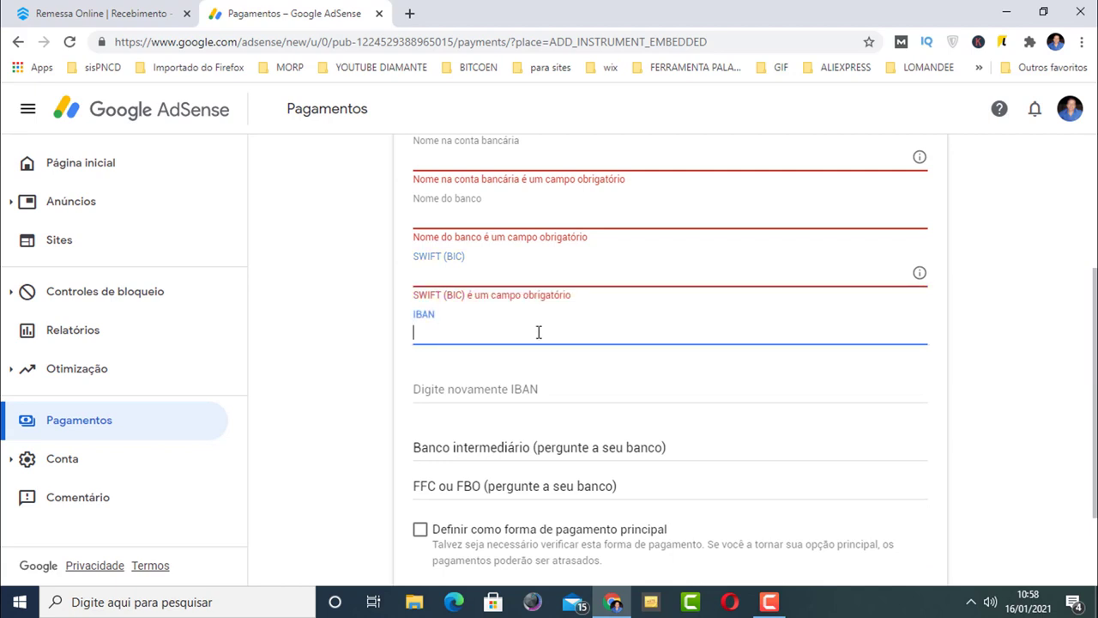
left_click(436, 387)
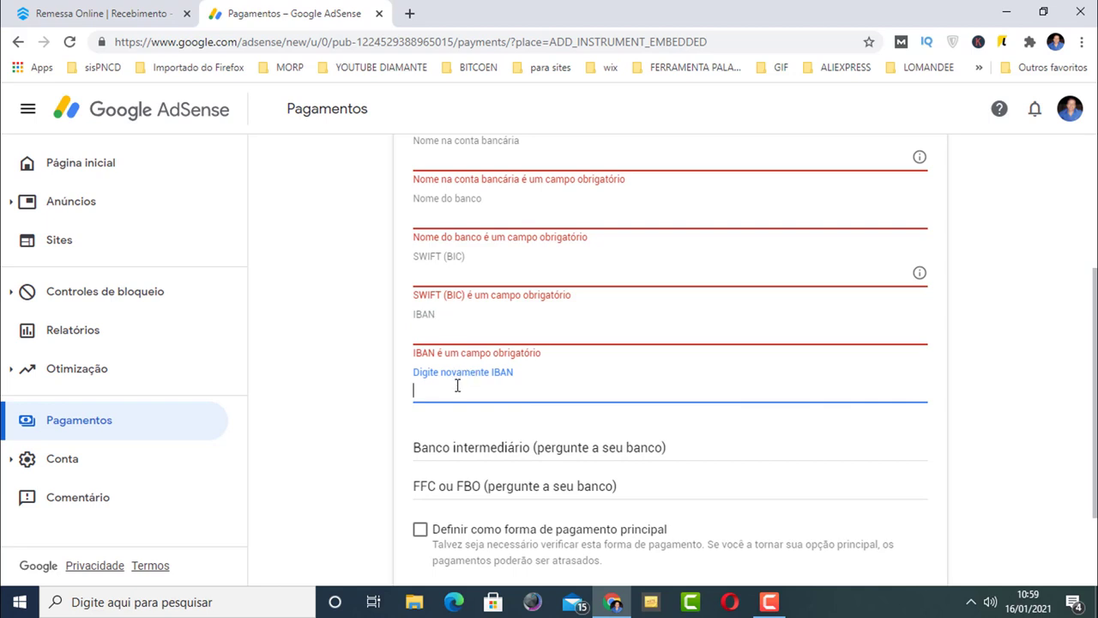
scroll(455, 384, "down", 1)
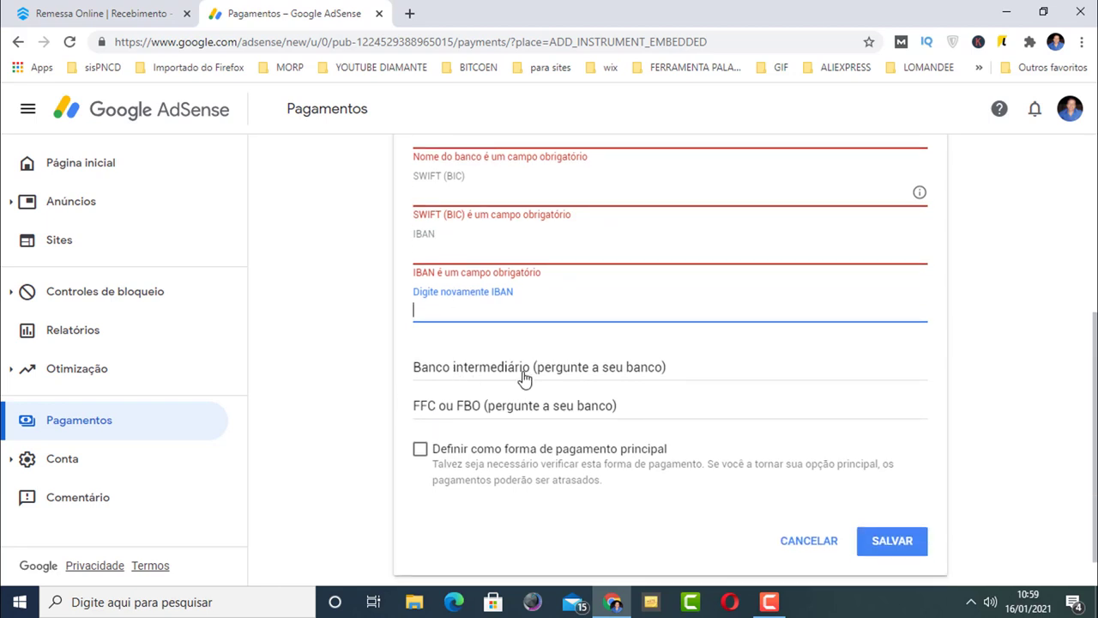
- Expand the Banco intermediário and FFC ou FBO sections and review their optional fields
left_click(516, 371)
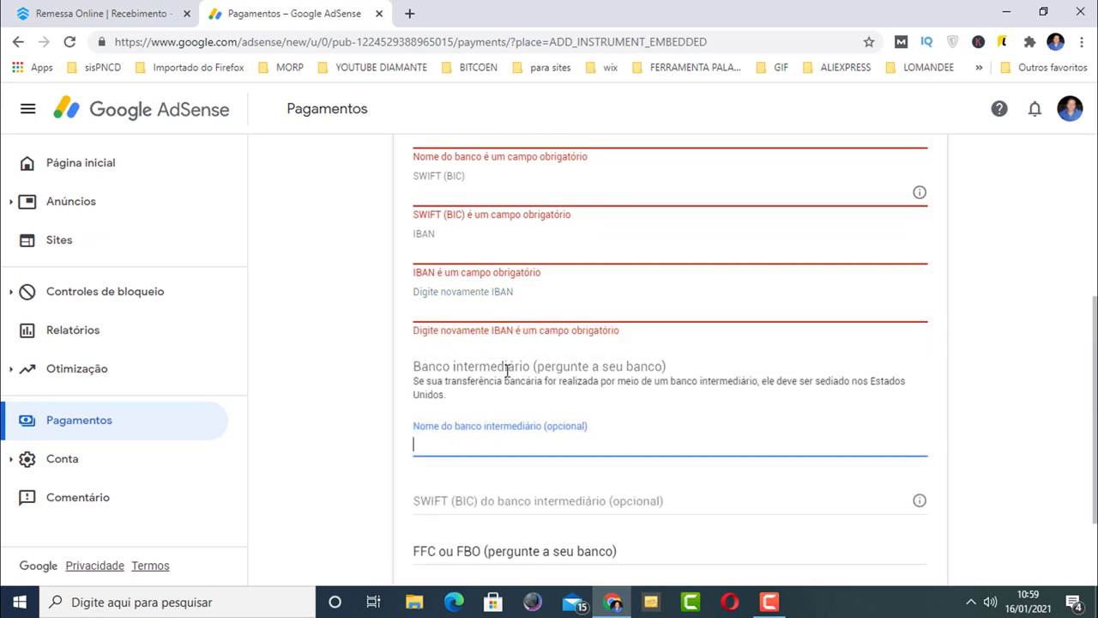
scroll(518, 401, "down", 1)
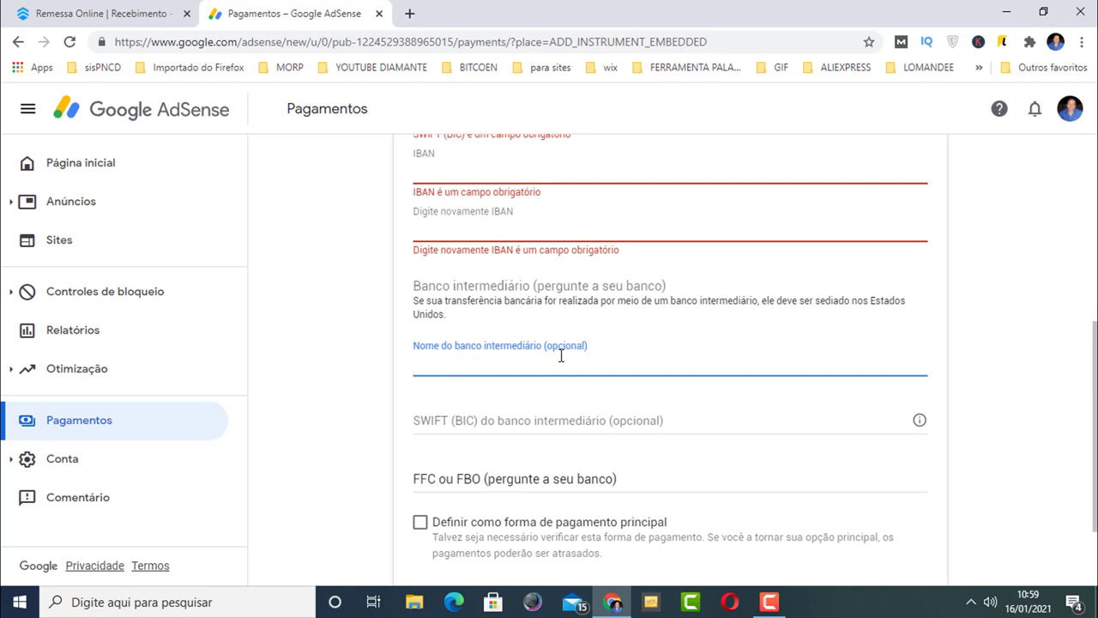
scroll(470, 415, "down", 1)
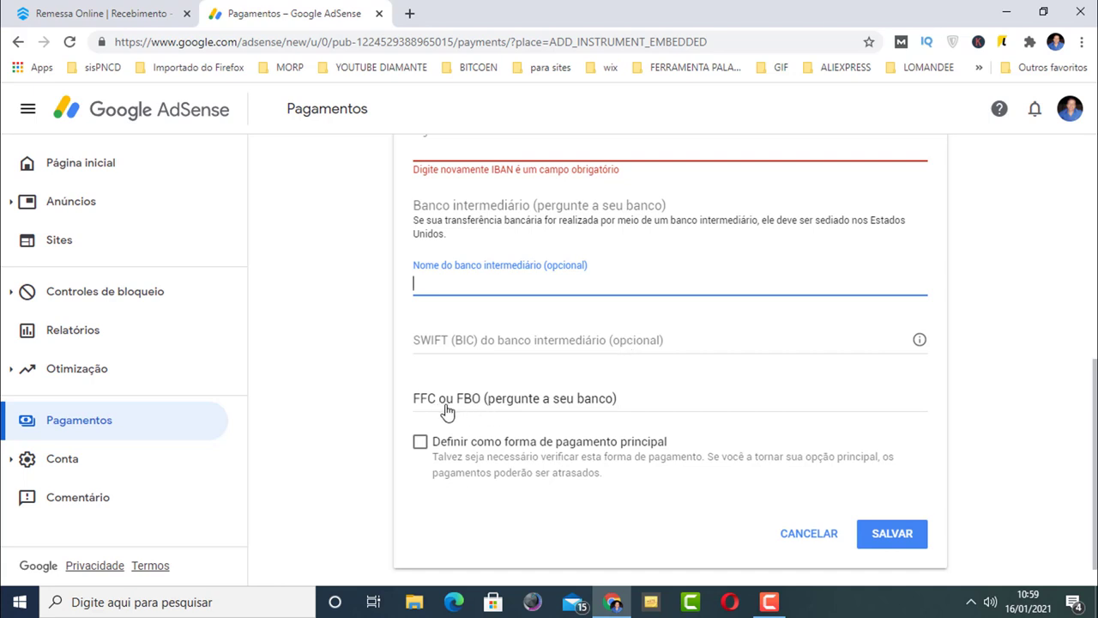
left_click(552, 401)
scroll(559, 400, "down", 1)
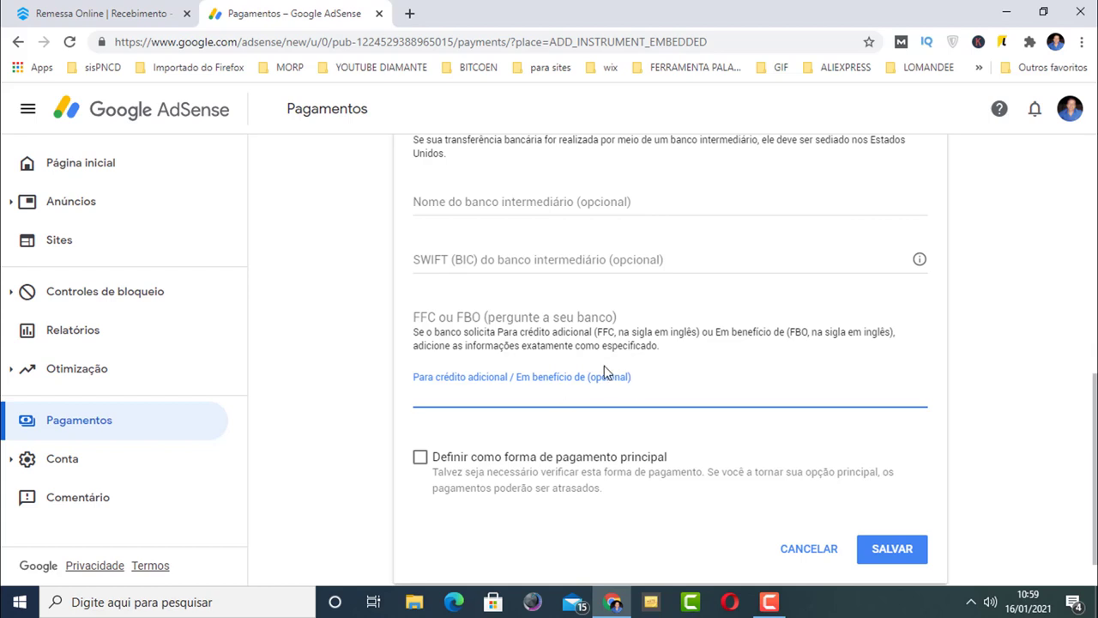
scroll(603, 375, "down", 1)
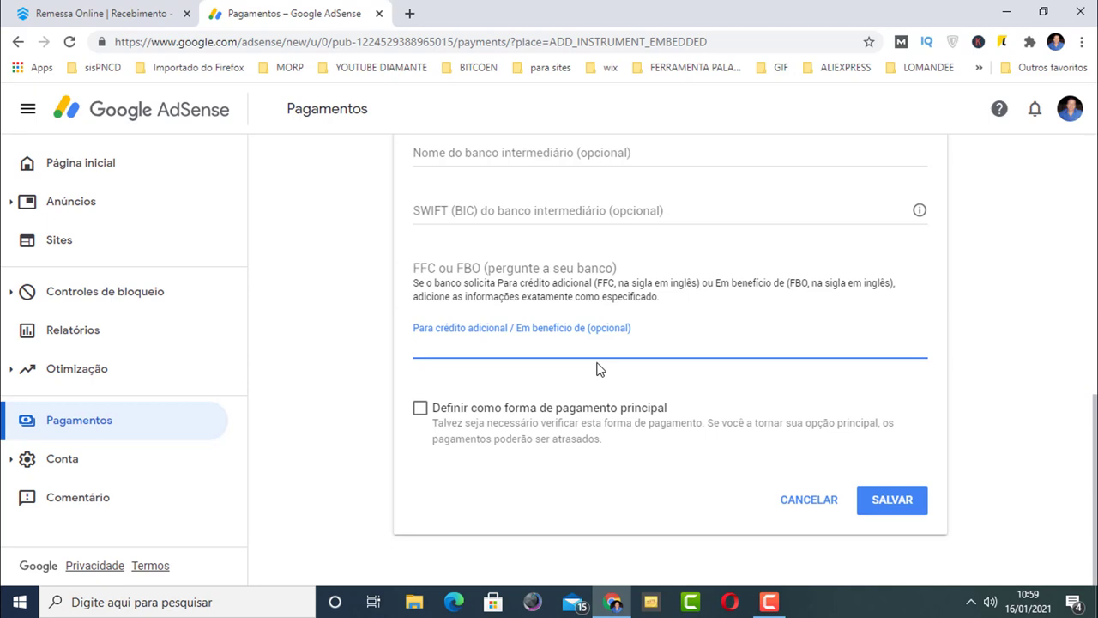
- Mark the new wire transfer as the primary payment method and cancel the form without saving
left_click(421, 409)
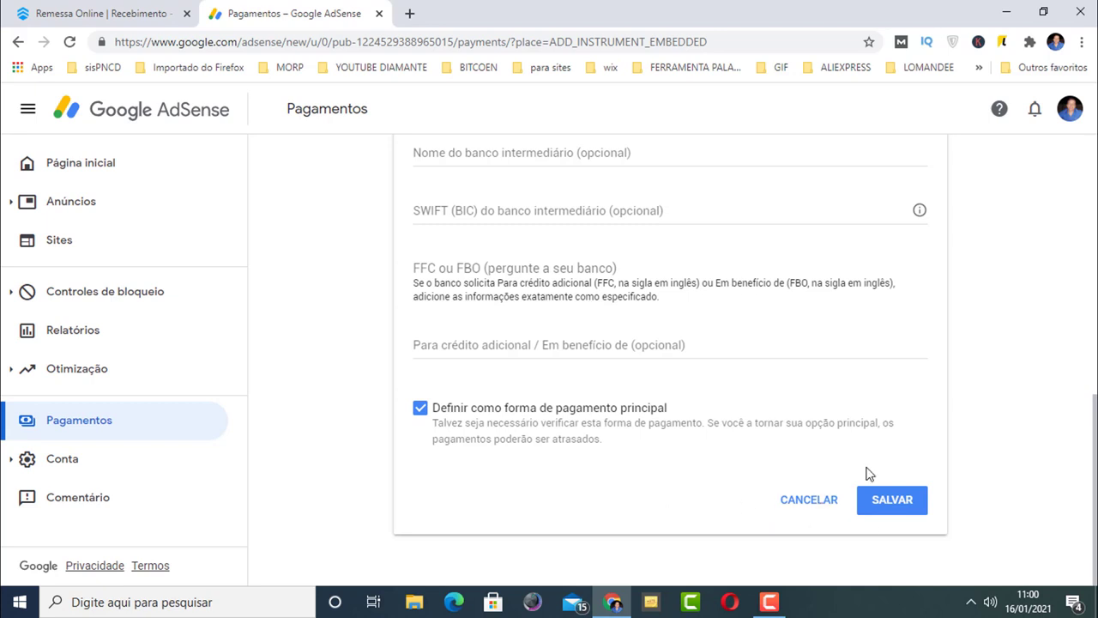
left_click(813, 506)
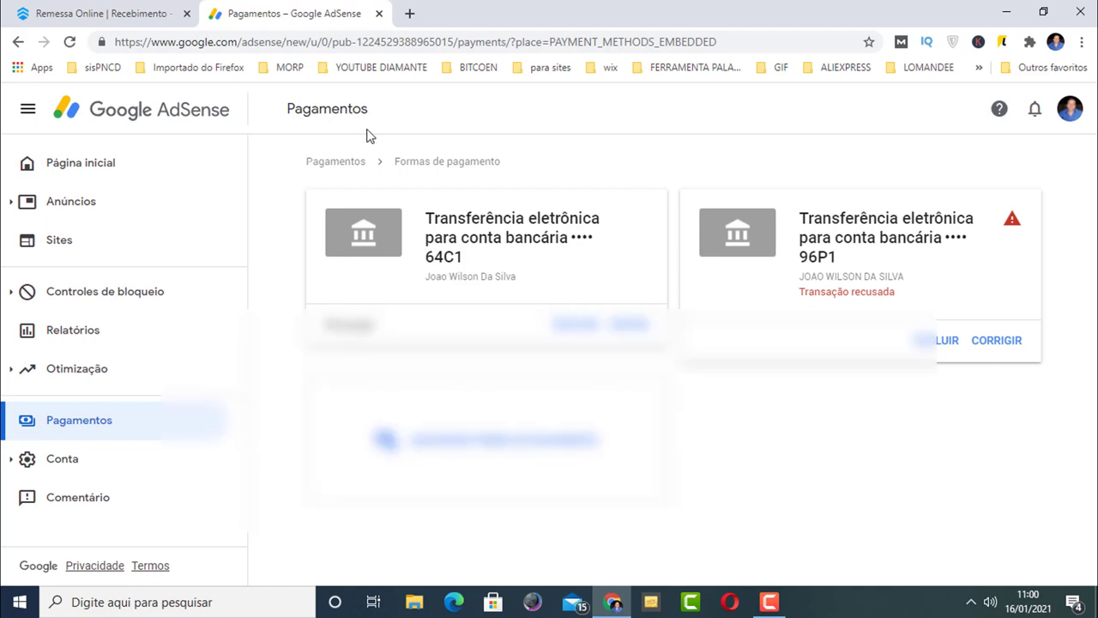
- Switch to Remessa Online, review the Dólar Americano account details, and exit the receipt to the dashboard
left_click(101, 13)
scroll(421, 240, "up", 2)
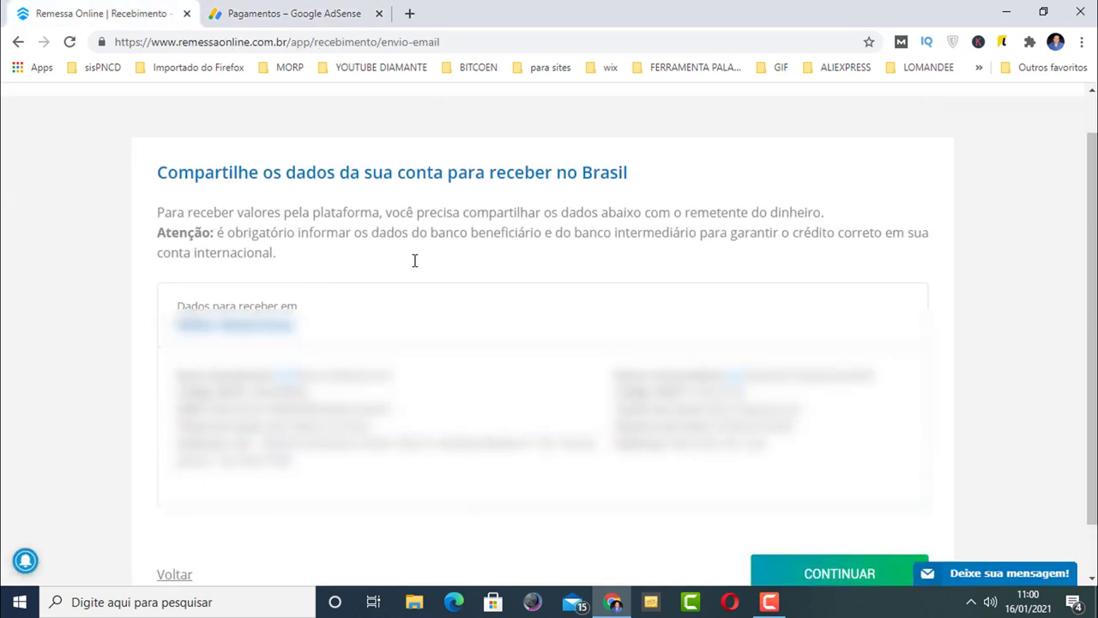
scroll(412, 262, "down", 1)
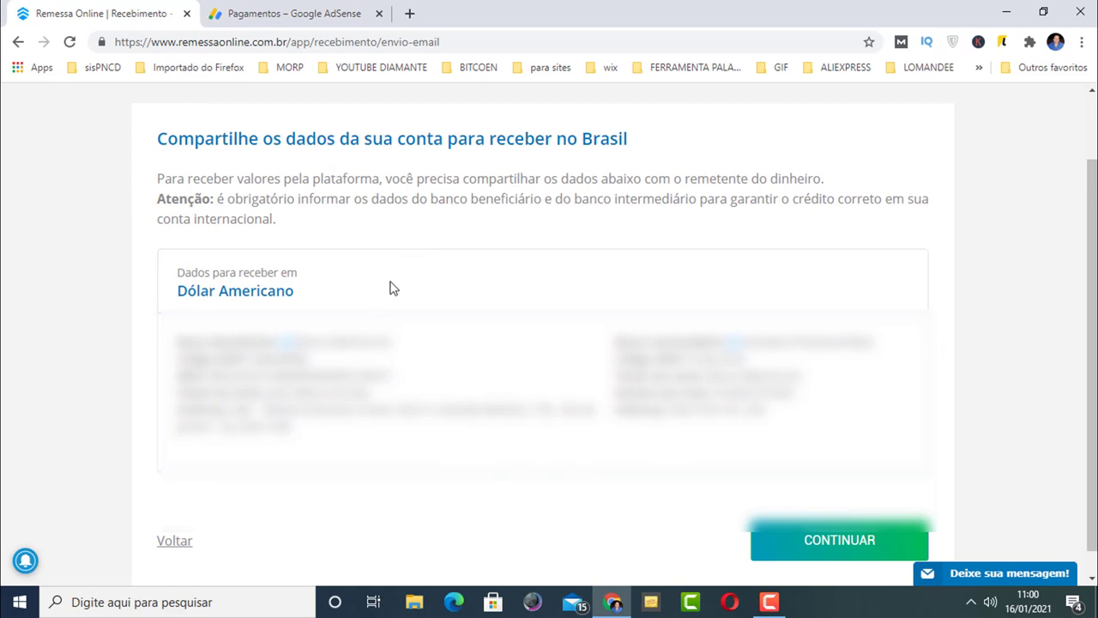
scroll(429, 262, "up", 1)
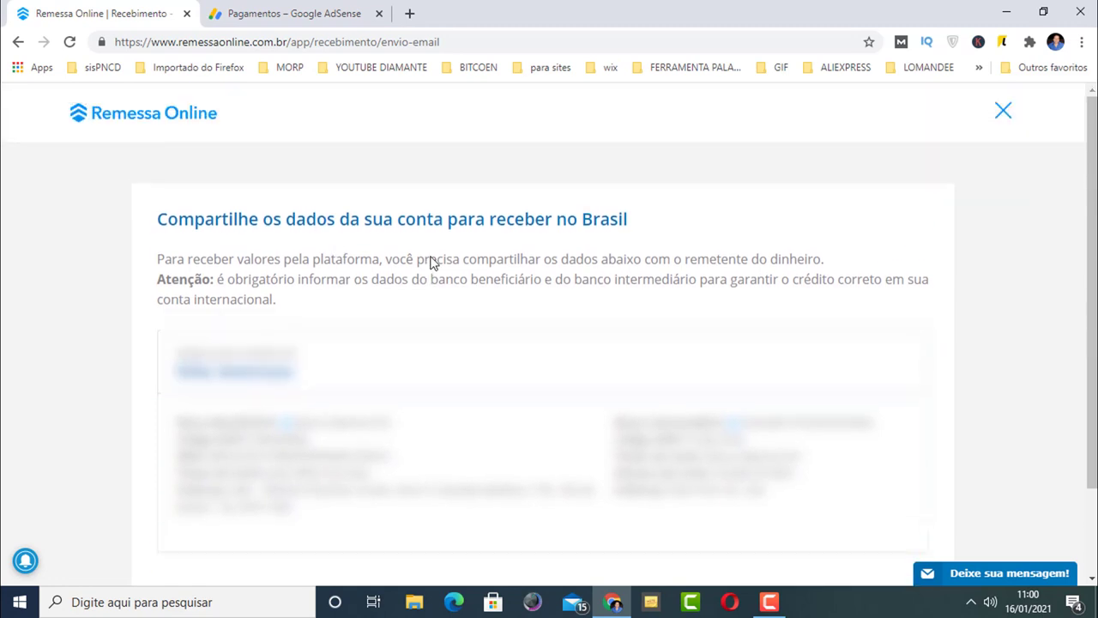
left_click(135, 121)
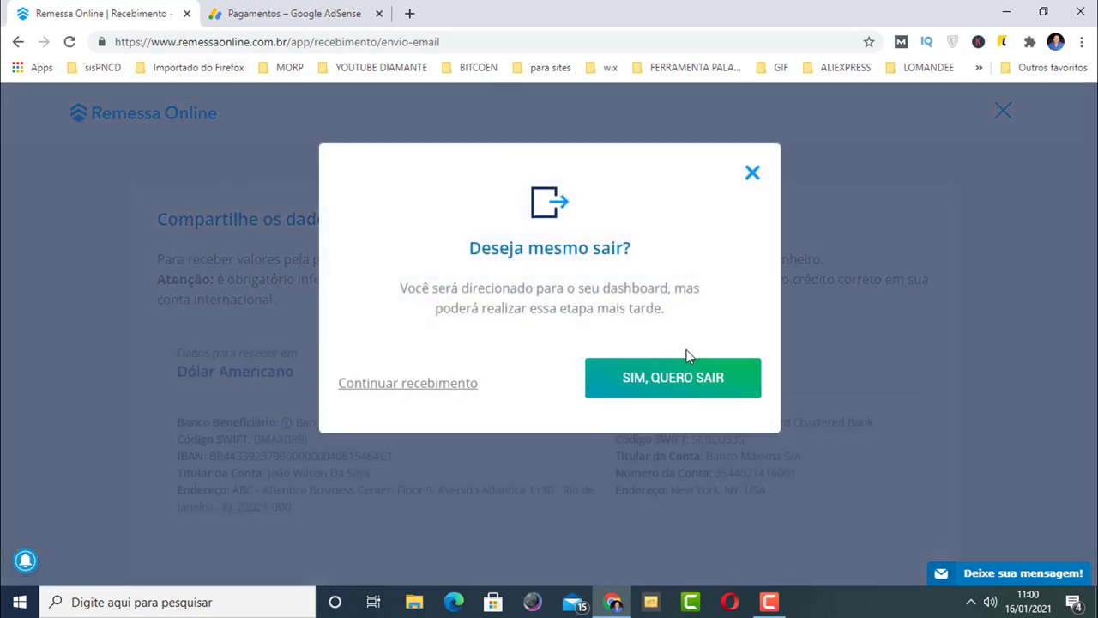
left_click(656, 380)
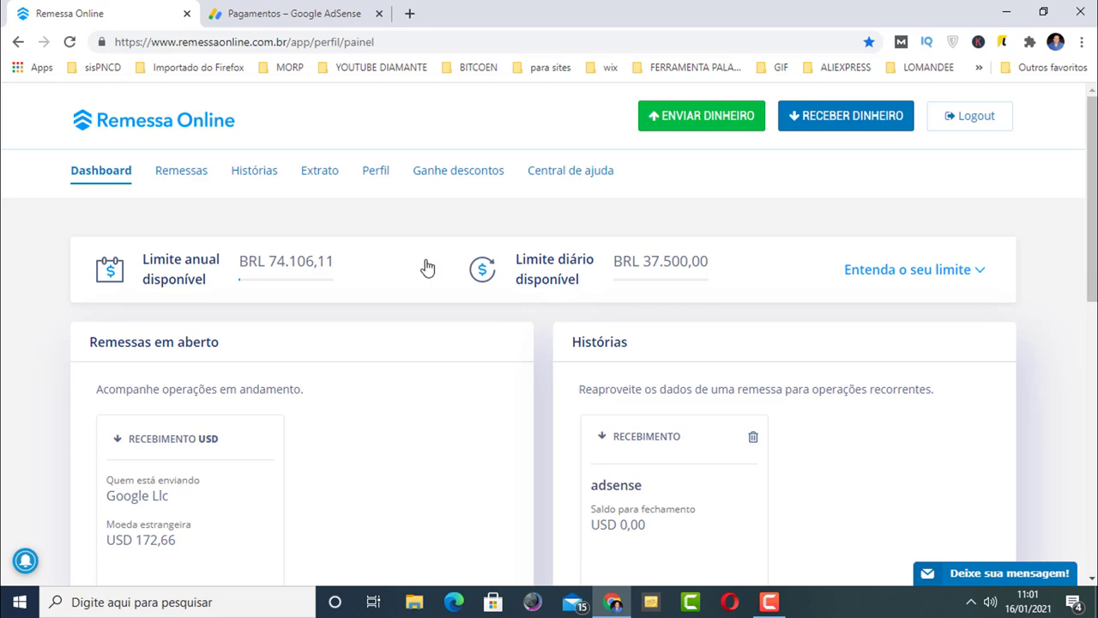
- Examine the dashboard's Ganhe descontos section with the discount code and sharing options, along with the open remittances and saved histories
scroll(427, 269, "down", 5)
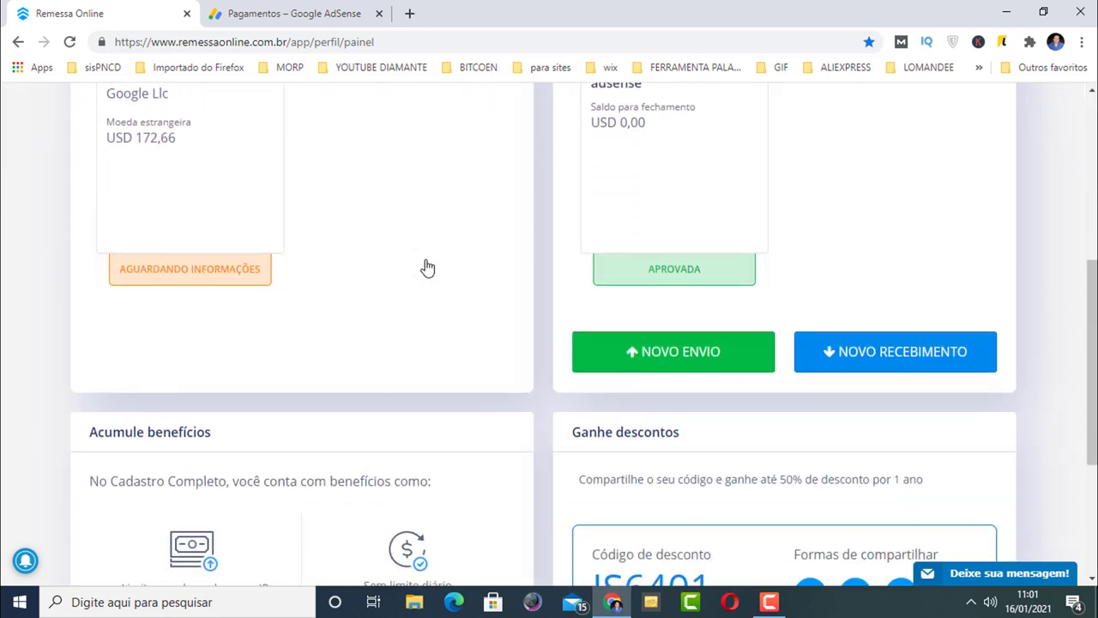
scroll(427, 269, "down", 3)
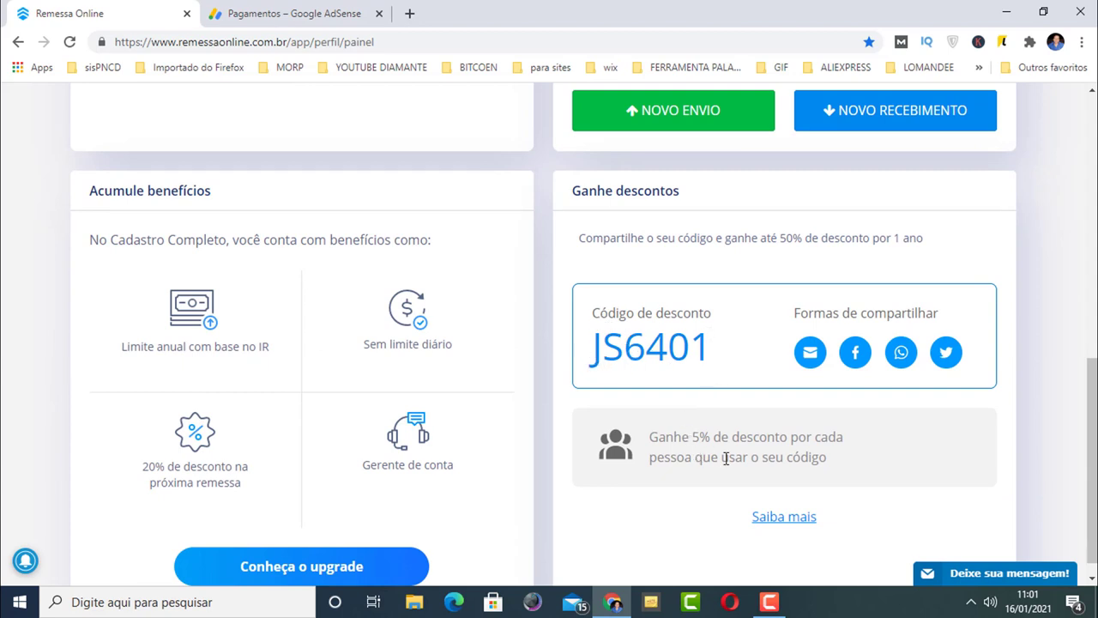
scroll(639, 270, "up", 1)
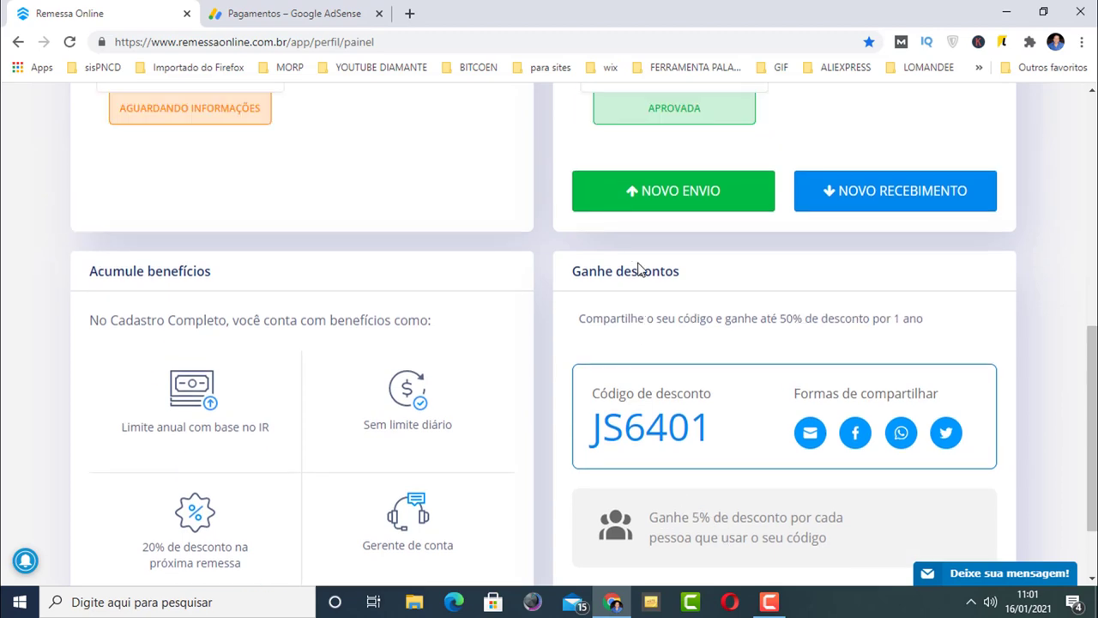
scroll(639, 270, "up", 4)
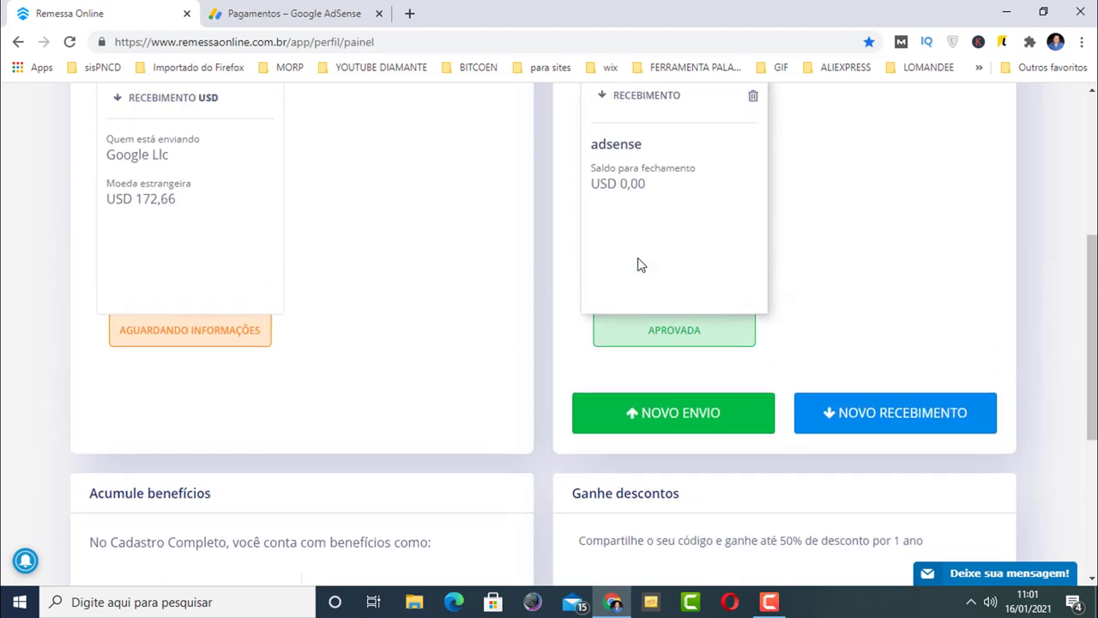
scroll(639, 265, "down", 1)
scroll(639, 266, "down", 4)
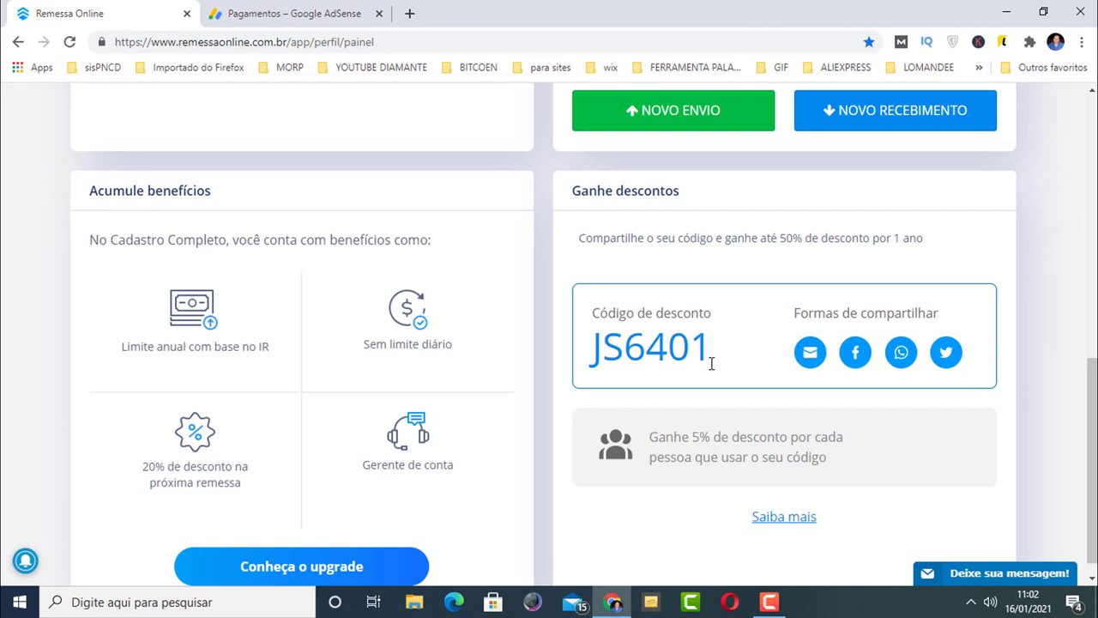
scroll(711, 363, "up", 2)
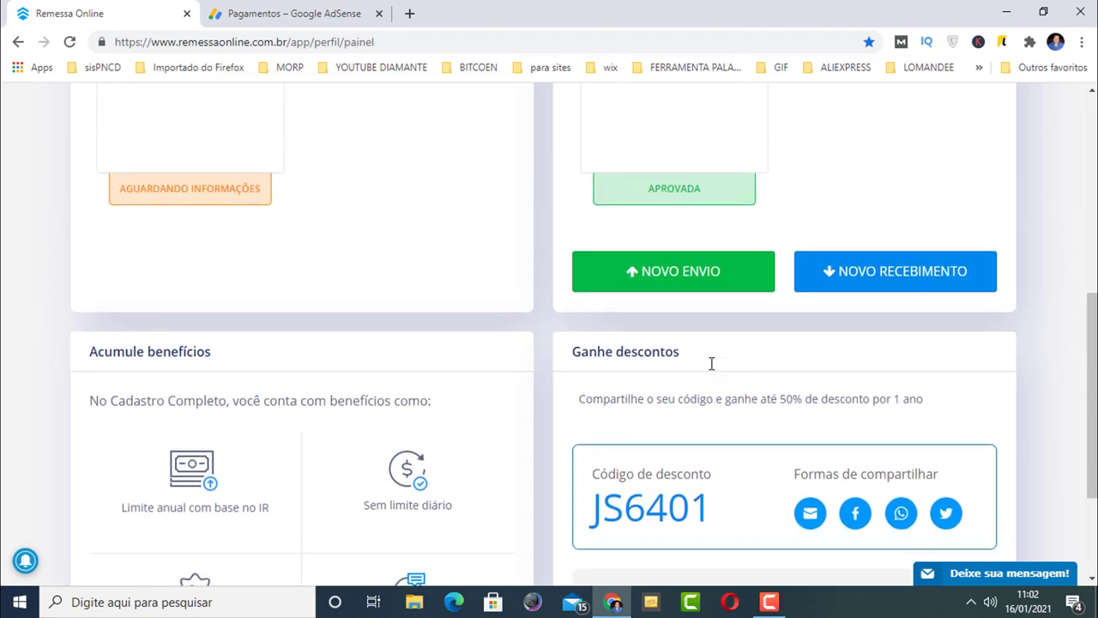
scroll(712, 363, "up", 3)
scroll(711, 363, "up", 1)
scroll(712, 370, "up", 1)
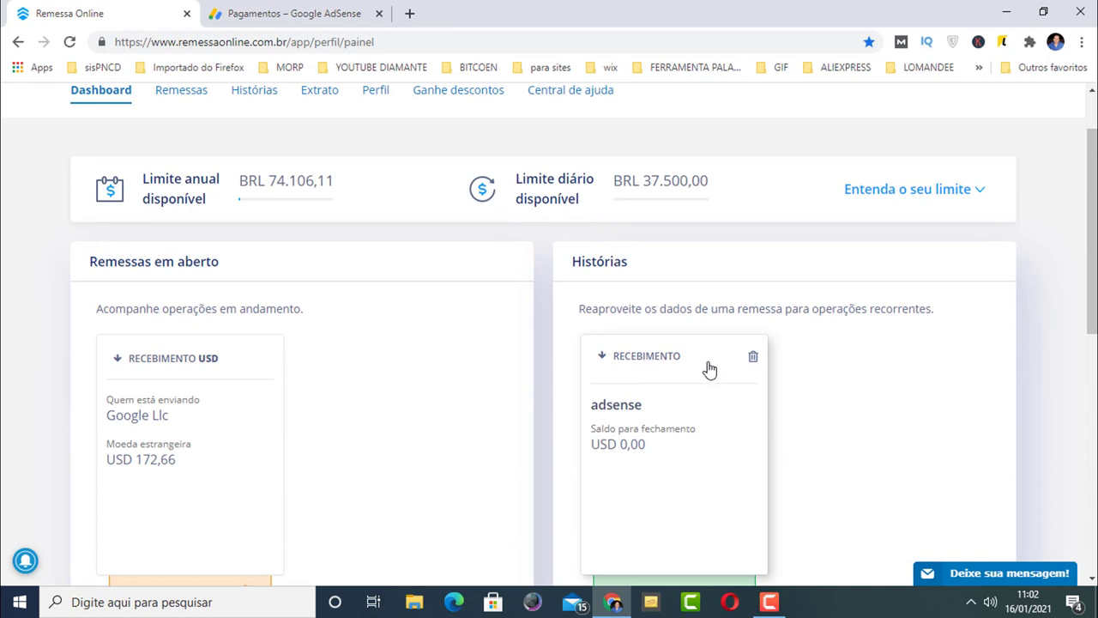